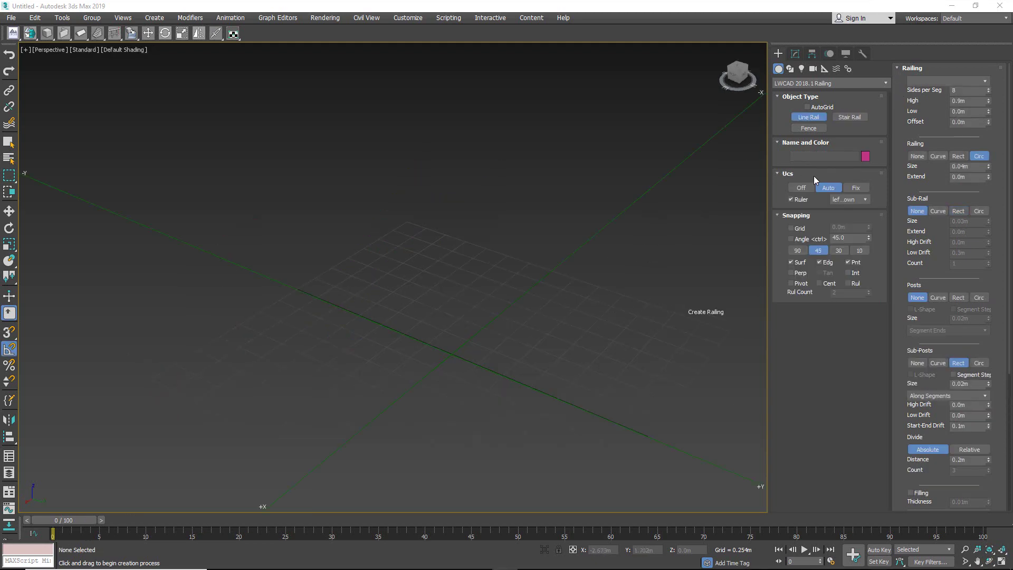
# Step: Draw a Line Rail through five points to form a four-segment zigzag railing on the grid
pyautogui.moveTo(176, 370); pyautogui.dragTo(167, 380)
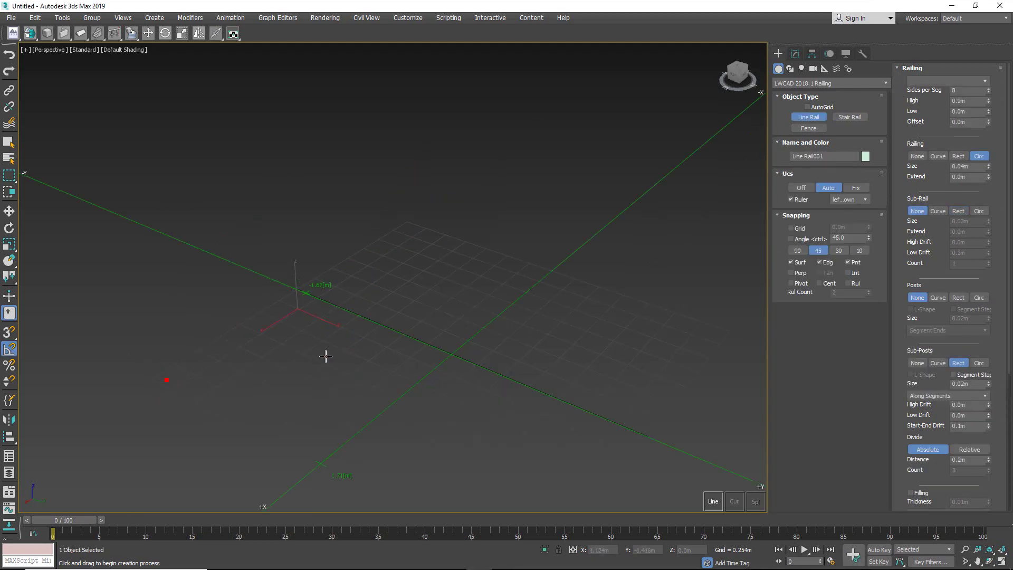
pyautogui.click(333, 264)
pyautogui.click(420, 426)
pyautogui.click(574, 405)
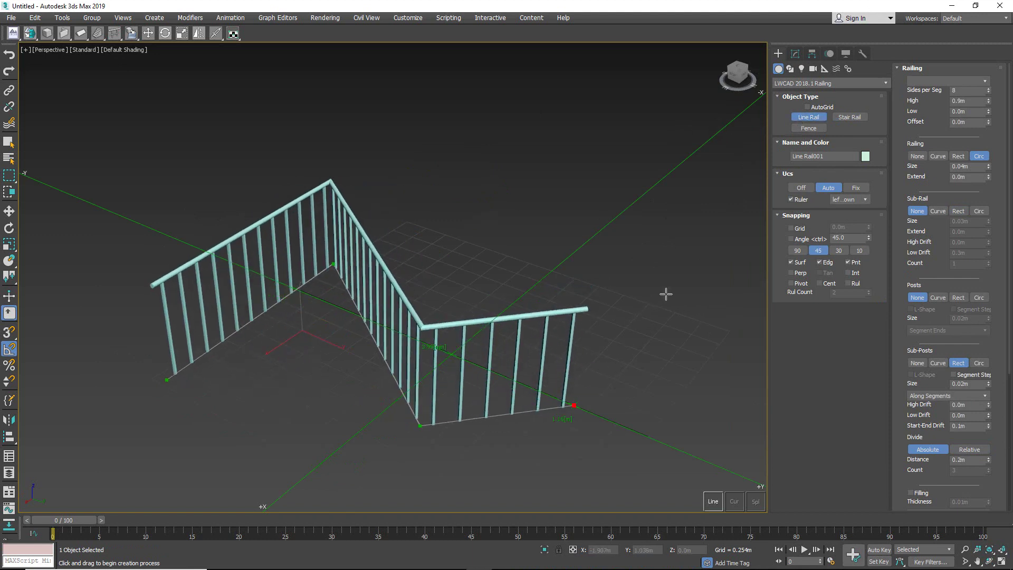
pyautogui.click(669, 282)
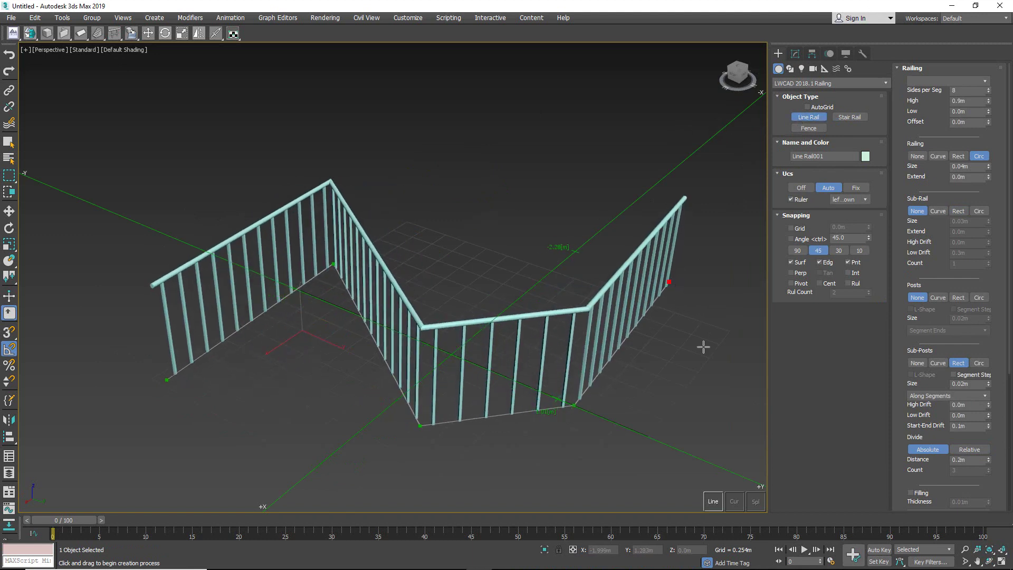
# Step: Turn the railing's path into a spline and shift its second-to-last point outward to widen the curve
pyautogui.click(734, 501)
pyautogui.click(756, 502)
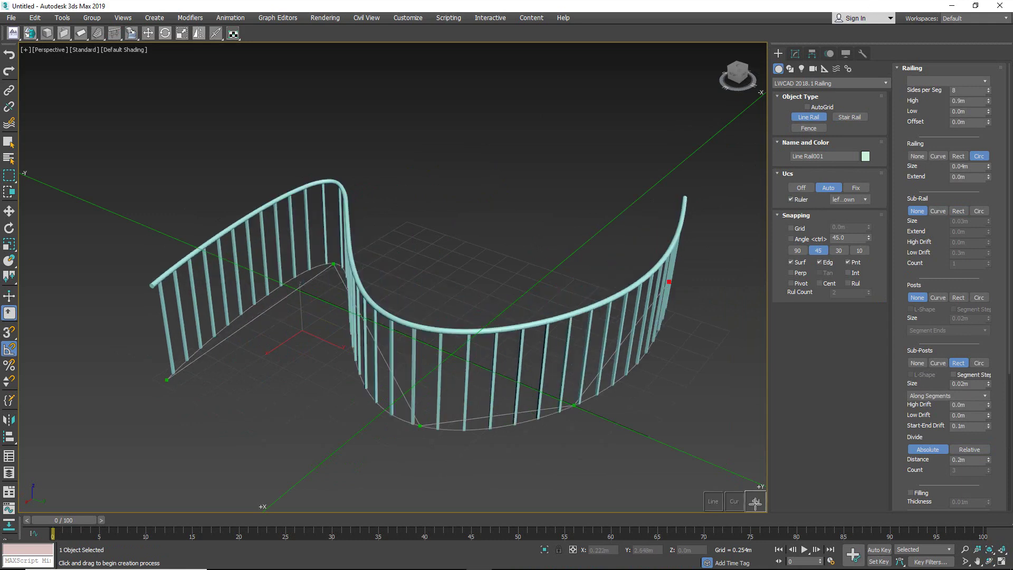
pyautogui.moveTo(576, 404); pyautogui.dragTo(614, 411)
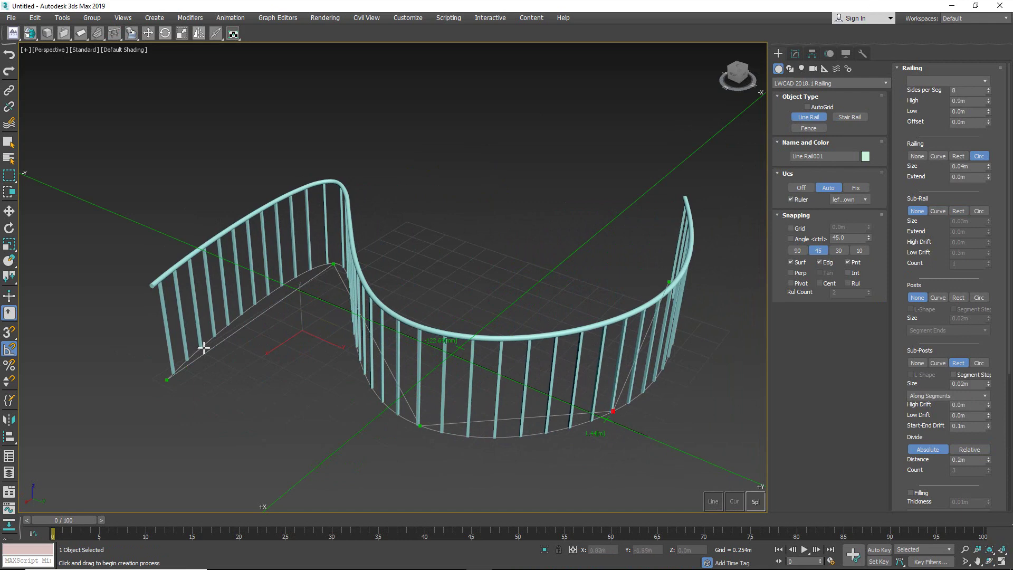
# Step: Apply the Simple Rail-Sub3.lwcad preset to the curved railing, followed by Stair Railing3.lwcad
pyautogui.click(912, 80)
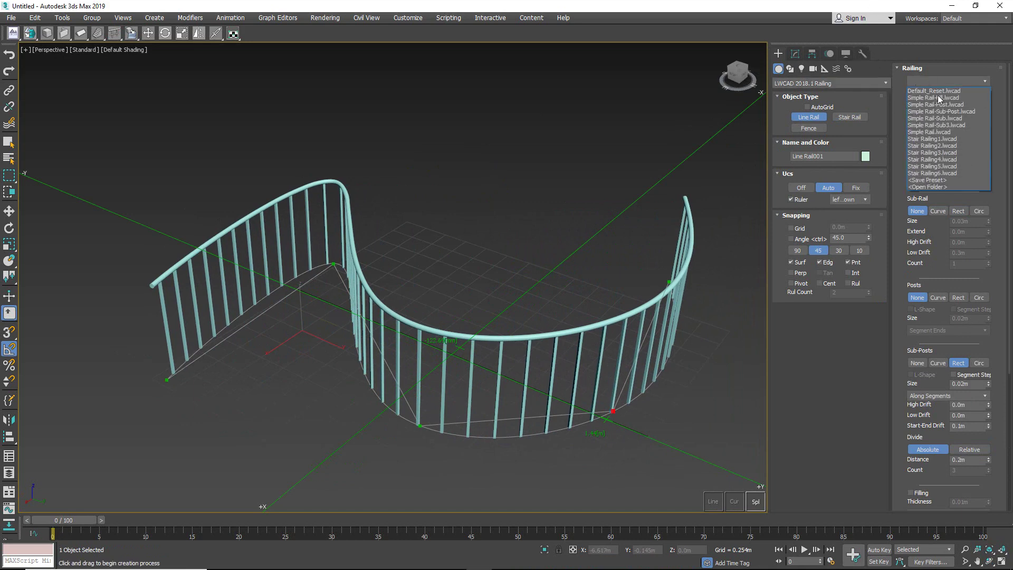
pyautogui.click(937, 125)
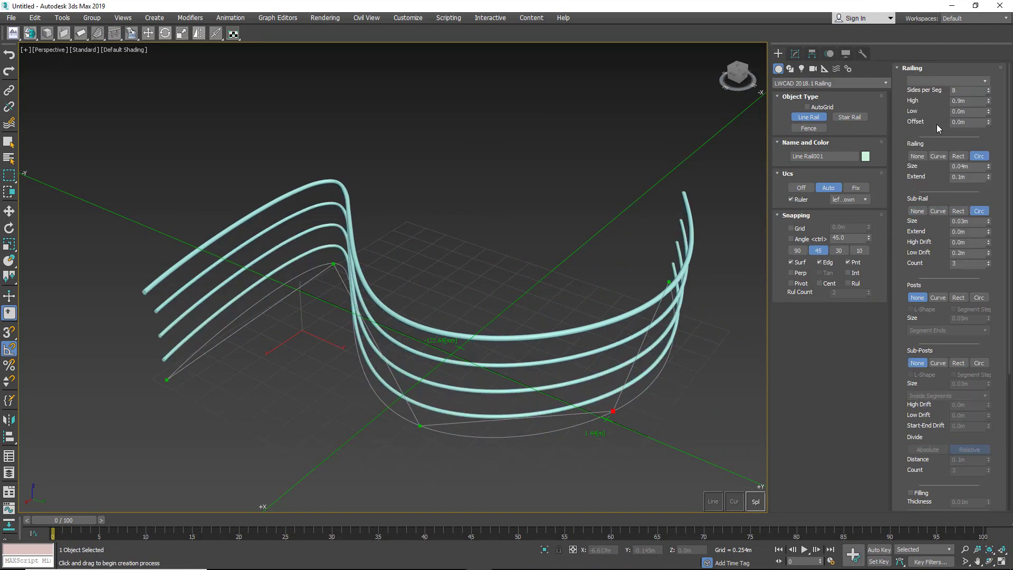
pyautogui.click(935, 80)
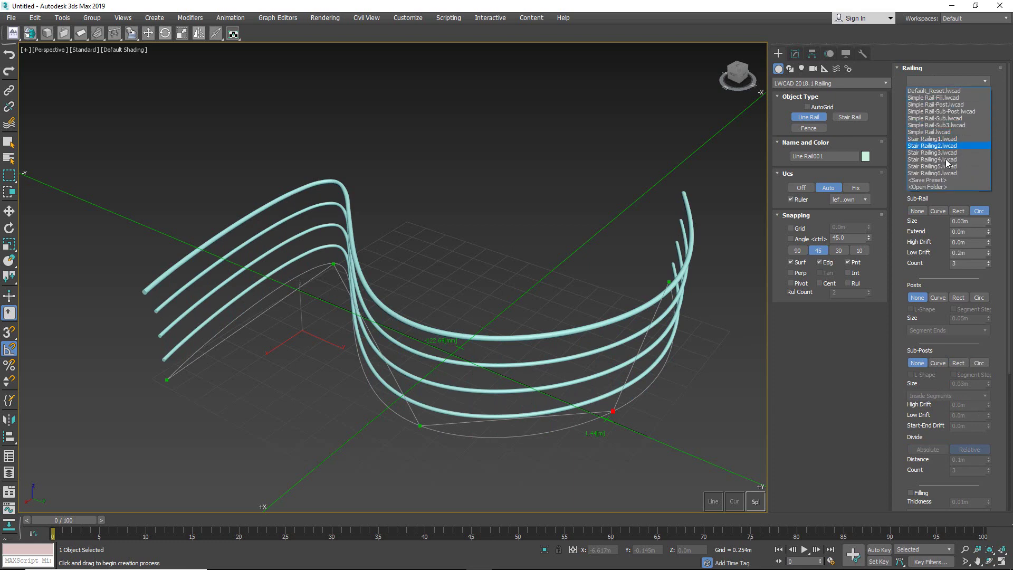
pyautogui.click(936, 151)
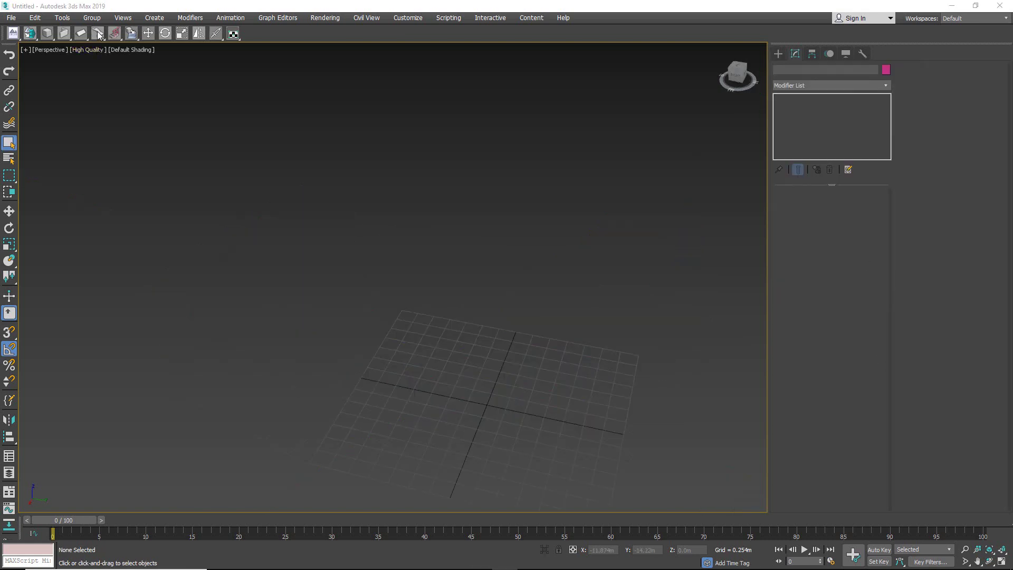
# Step: Draw a three-flight Line Stair with corner platforms, 1.0 m wide and about 3.75 m high
pyautogui.click(97, 32)
pyautogui.click(98, 36)
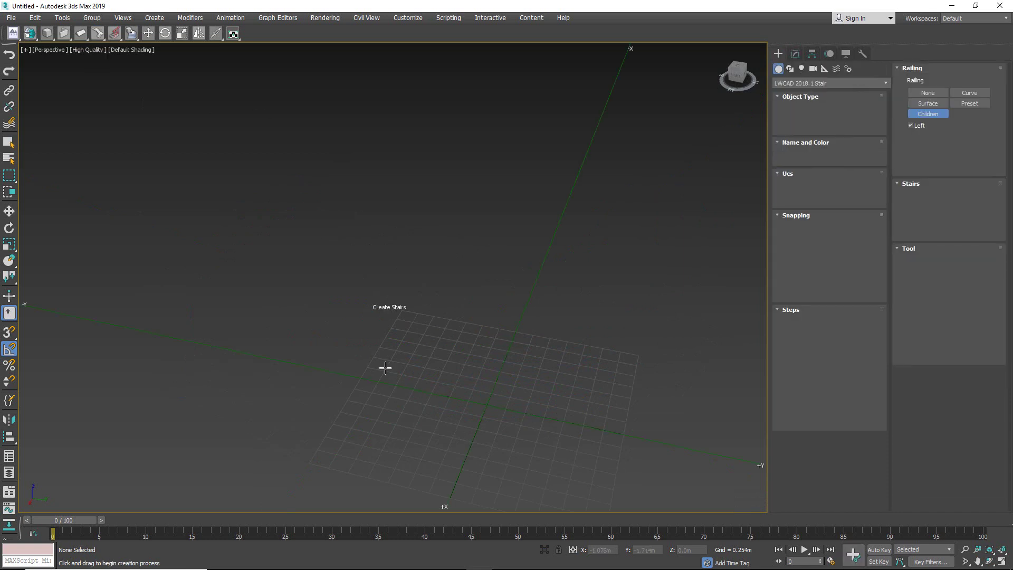
pyautogui.click(254, 391)
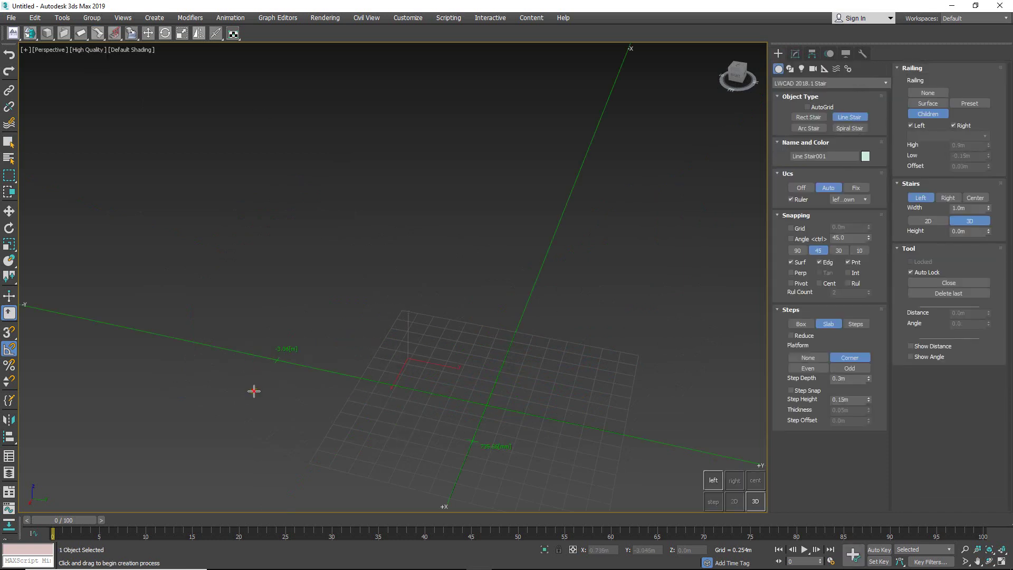
pyautogui.click(455, 422)
pyautogui.click(507, 275)
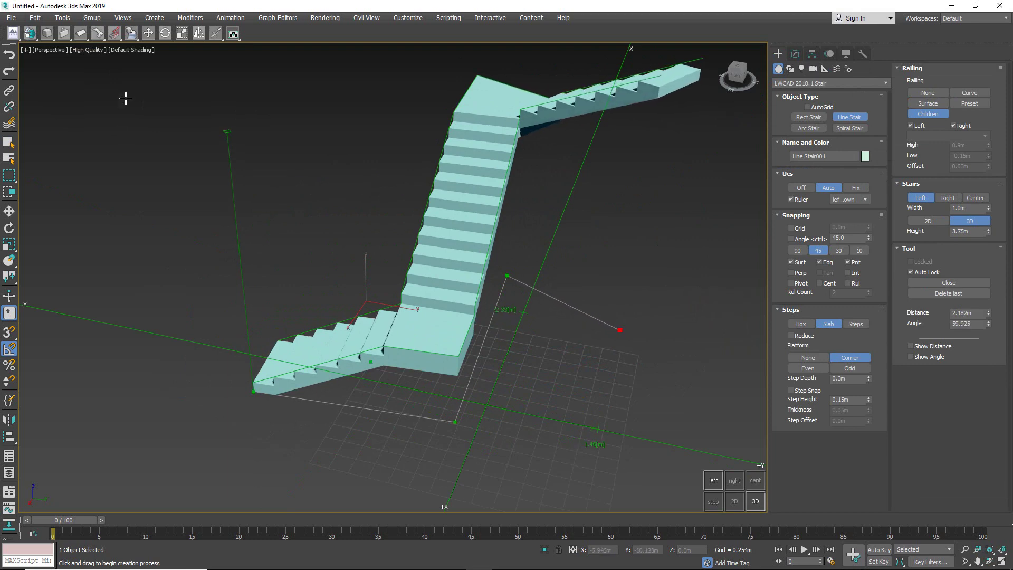
pyautogui.rightClick(109, 82)
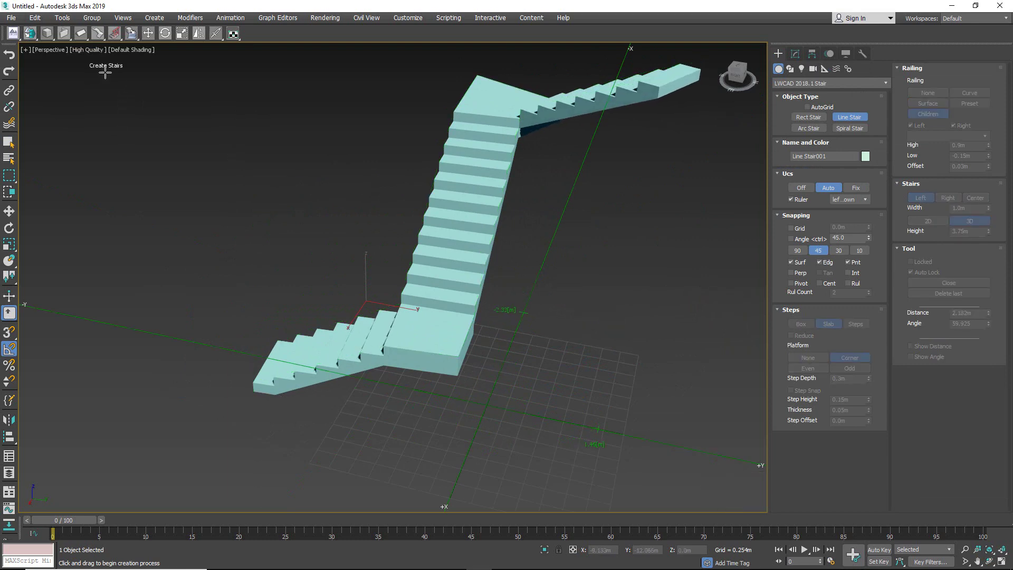
# Step: Attach a Stair Rail to both sides of the line stair and view it from several angles
pyautogui.click(117, 32)
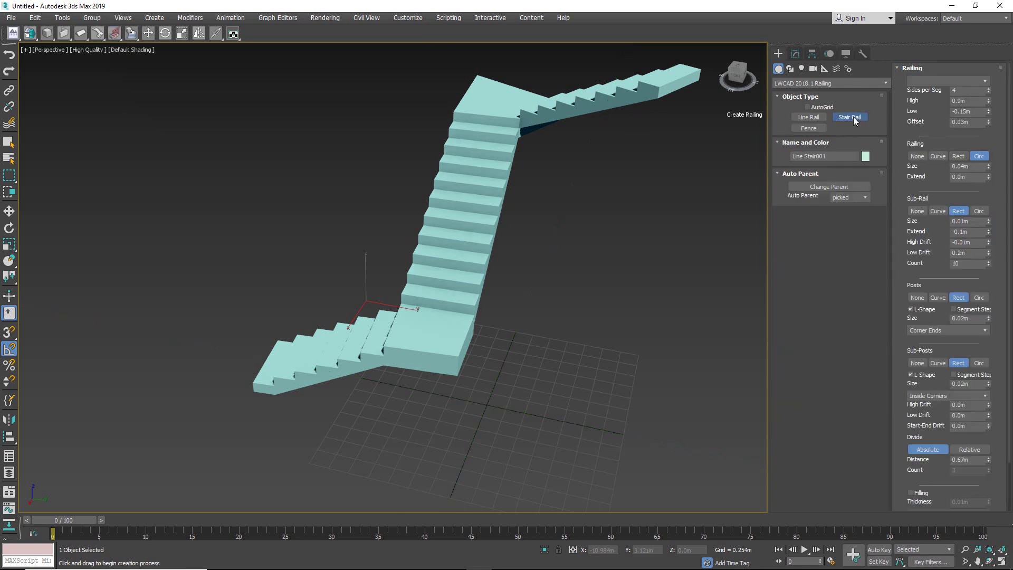
pyautogui.click(449, 241)
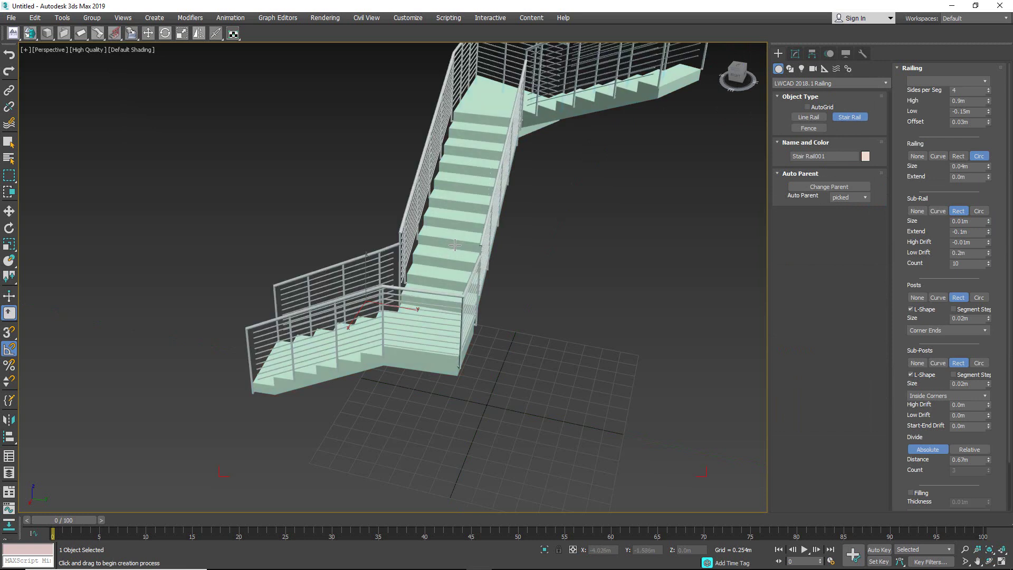
pyautogui.click(865, 114)
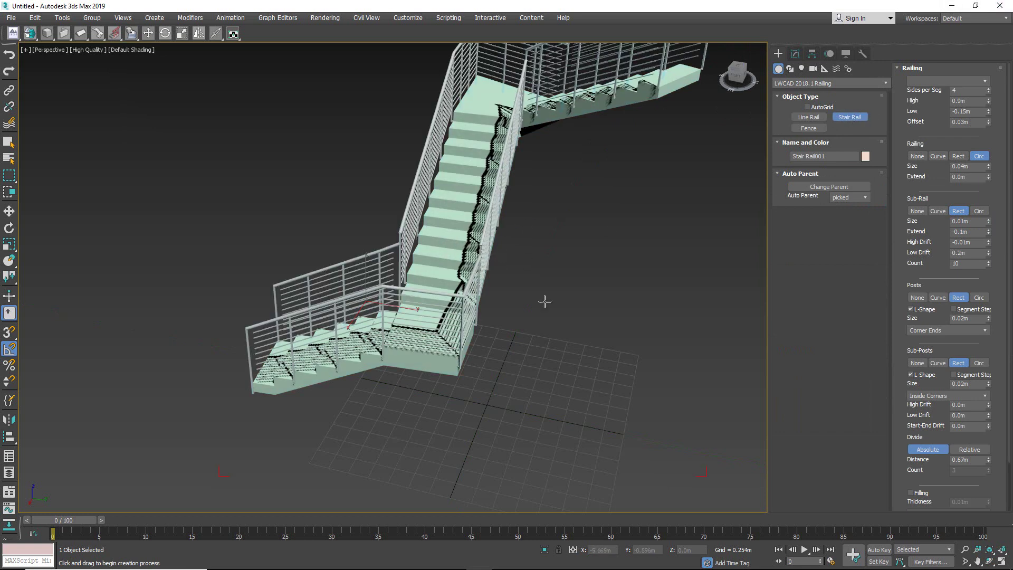
pyautogui.moveTo(513, 228); pyautogui.dragTo(513, 279, button='middle')
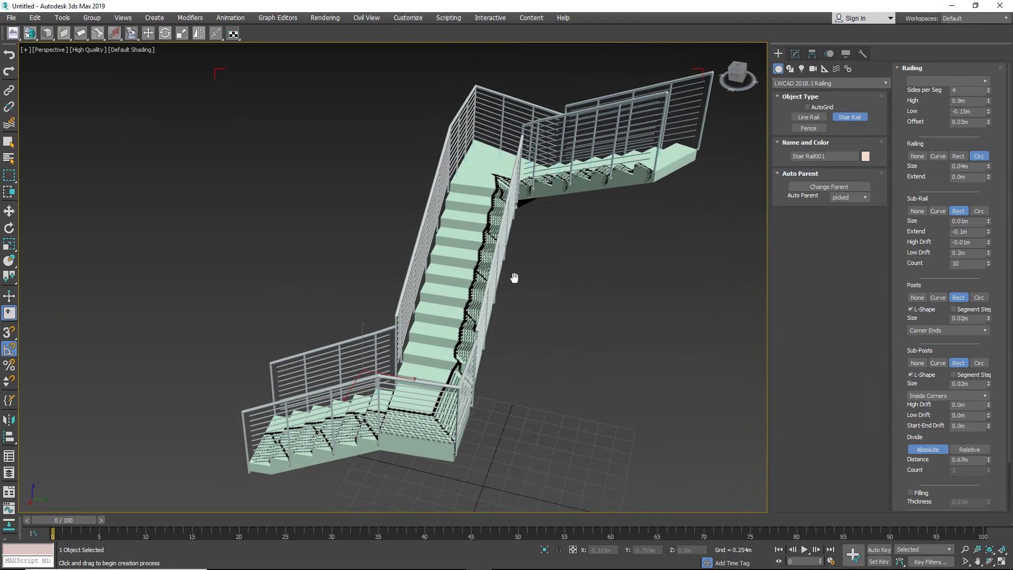
pyautogui.keyDown('alt'); pyautogui.moveTo(520, 366); pyautogui.dragTo(516, 339, button='middle'); pyautogui.keyUp('alt')
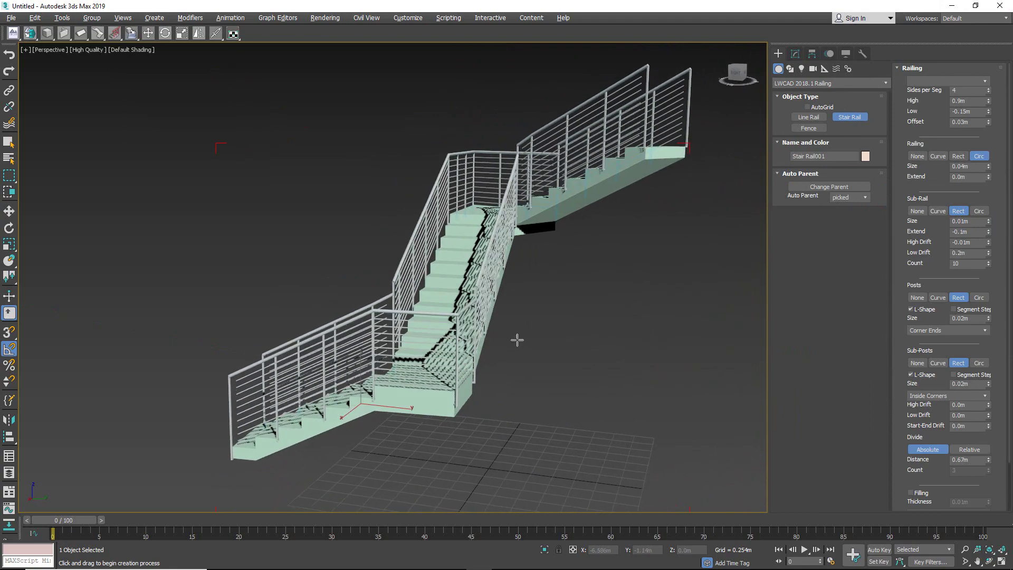
# Step: Select Line Stair001 in the Scene Explorer and move its path's end point, making the last segment about 1.8 m long
pyautogui.click(9, 460)
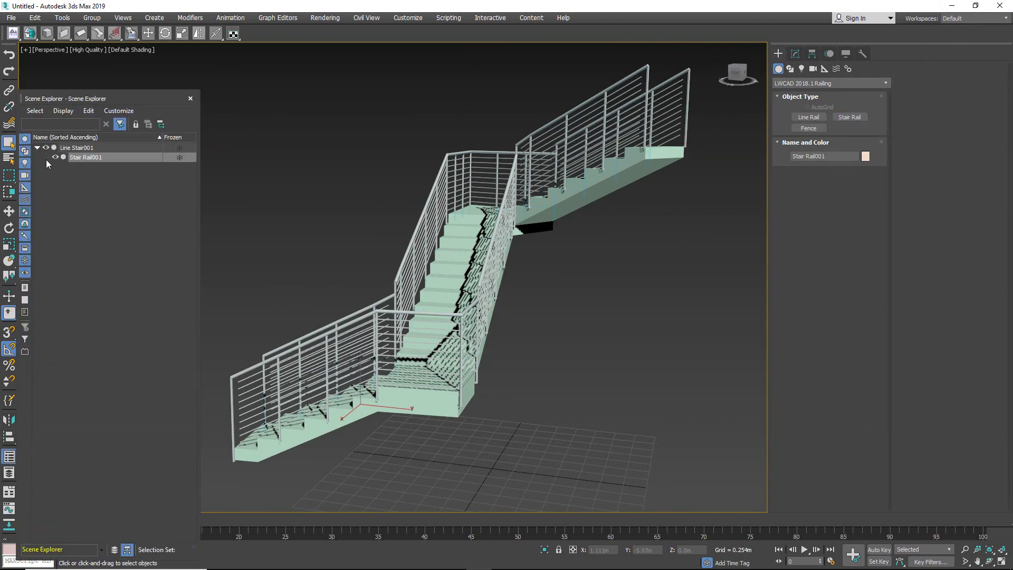
pyautogui.click(68, 147)
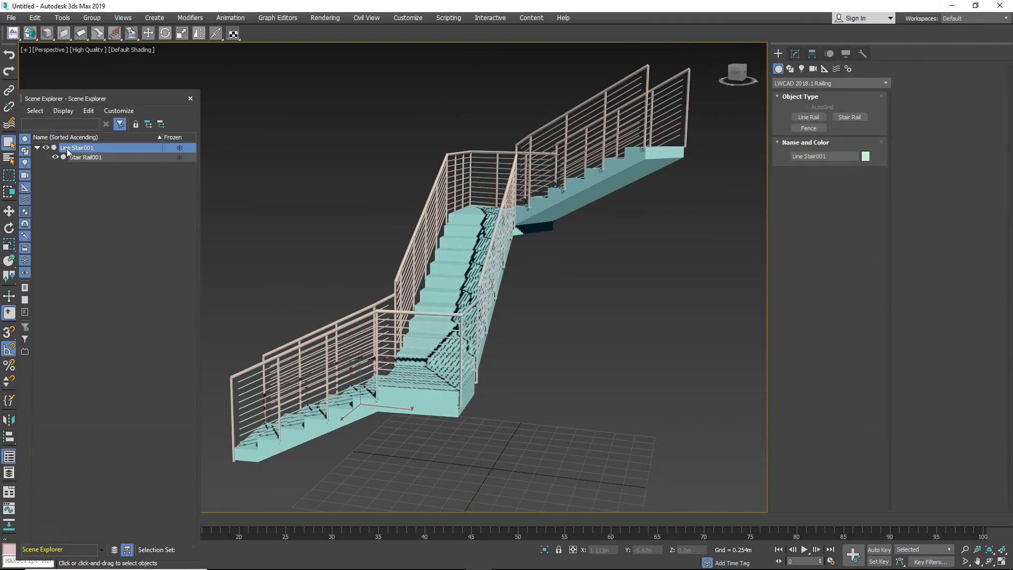
pyautogui.click(795, 53)
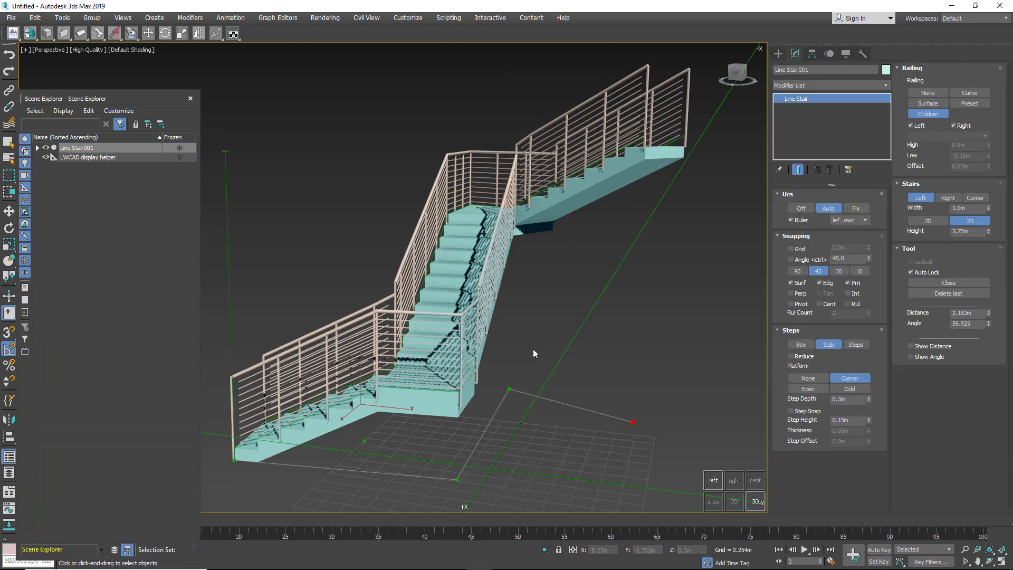
pyautogui.keyDown('alt'); pyautogui.moveTo(470, 364); pyautogui.dragTo(606, 390, button='middle'); pyautogui.keyUp('alt')
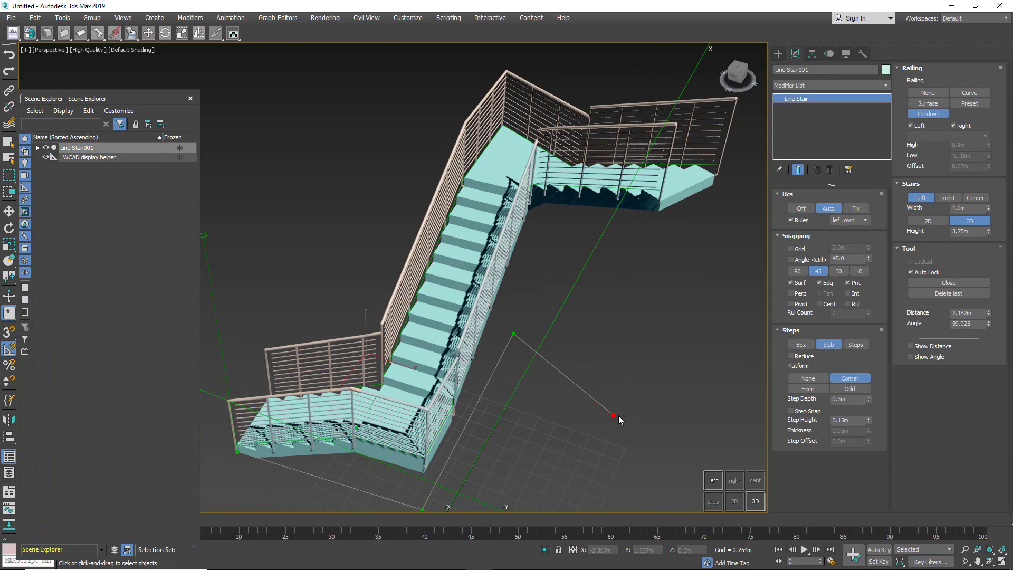
pyautogui.click(959, 293)
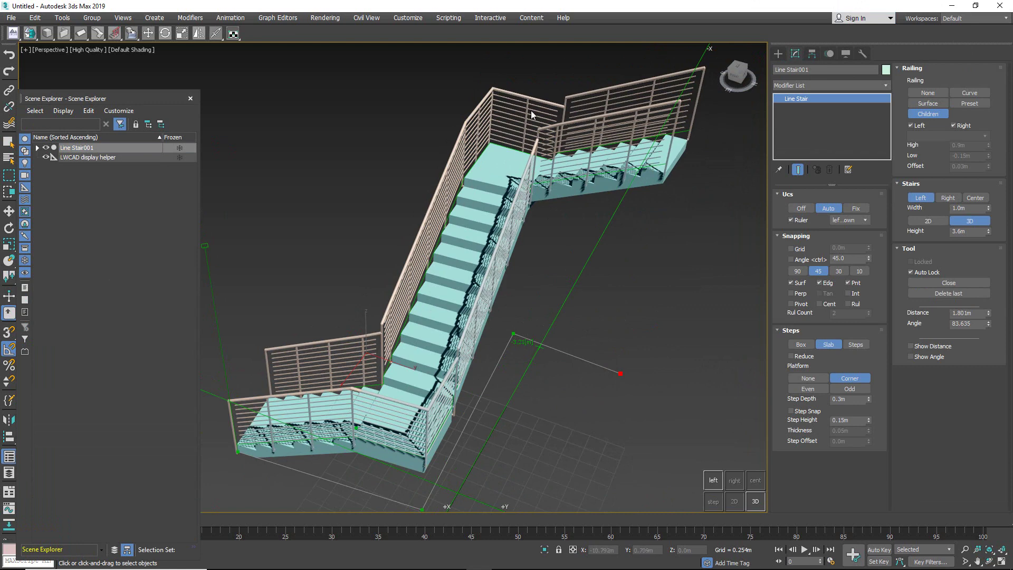
# Step: Select Stair Rail001 under the line stair in the scene hierarchy and lower its height slightly
pyautogui.click(37, 149)
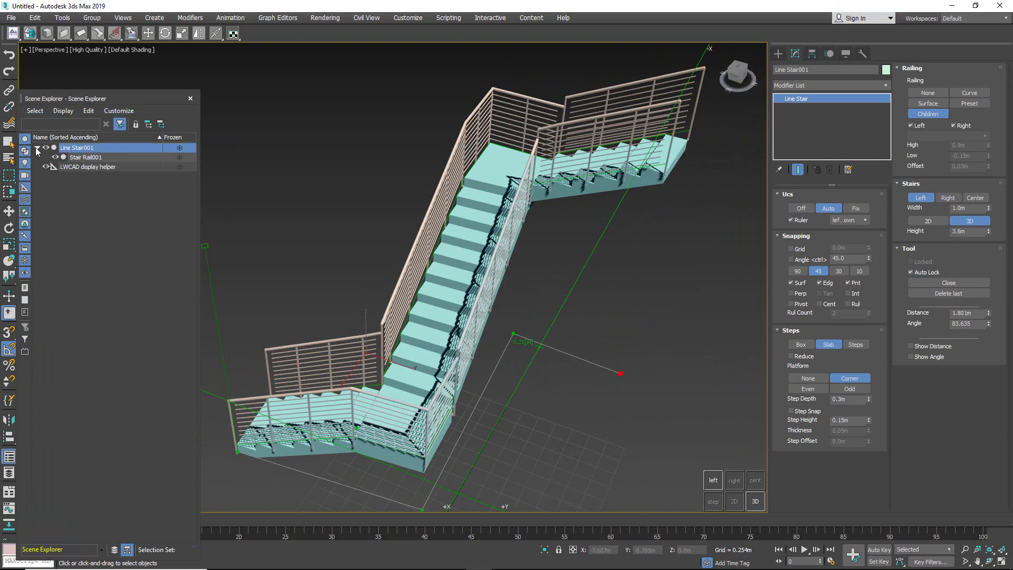
pyautogui.click(82, 158)
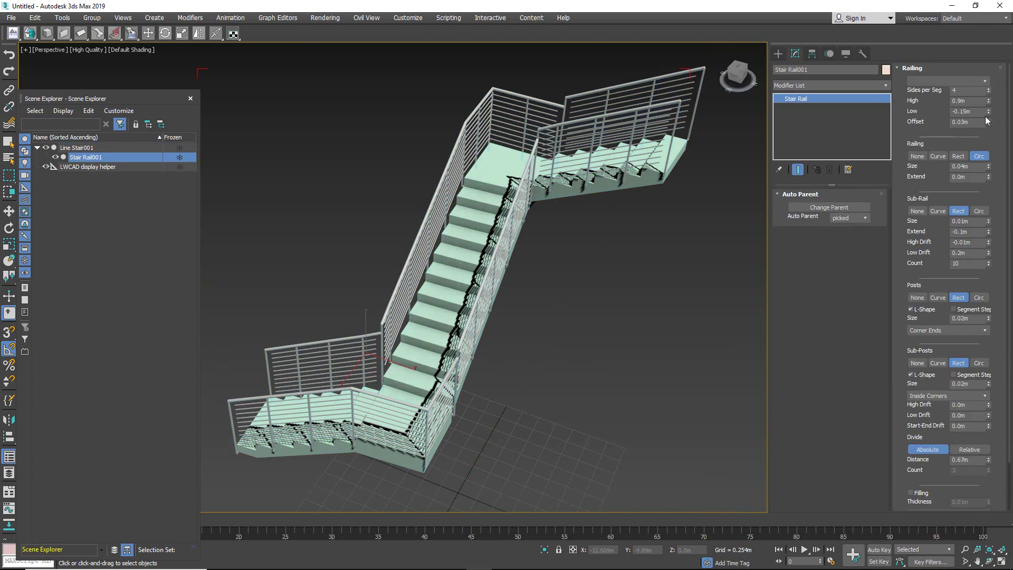
pyautogui.moveTo(988, 104); pyautogui.dragTo(993, 108)
# Step: Apply a stair railing preset with filled panels to Stair Rail001, followed by the Stair Railing6.lwcad preset
pyautogui.click(983, 80)
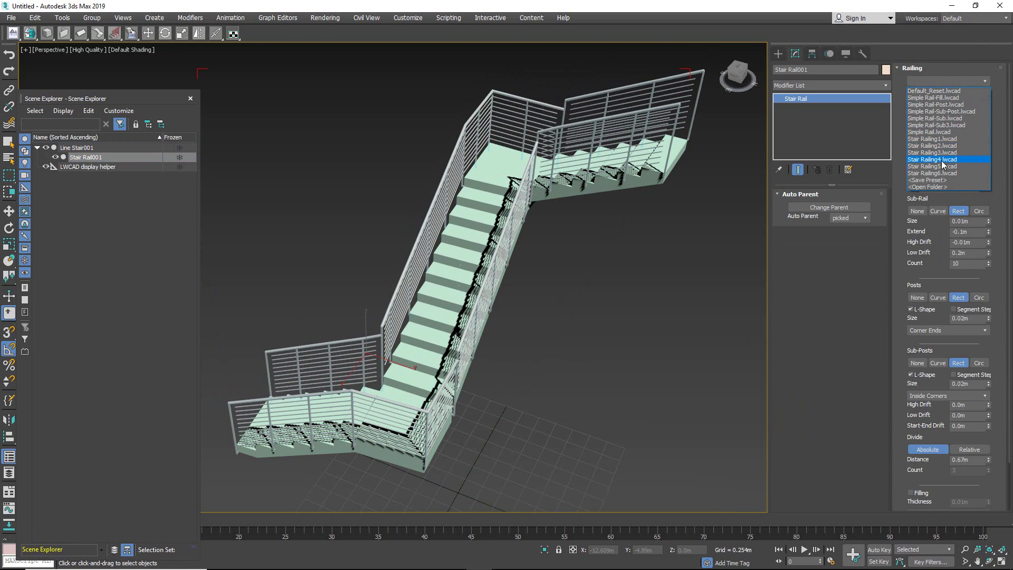
pyautogui.click(943, 153)
pyautogui.click(955, 79)
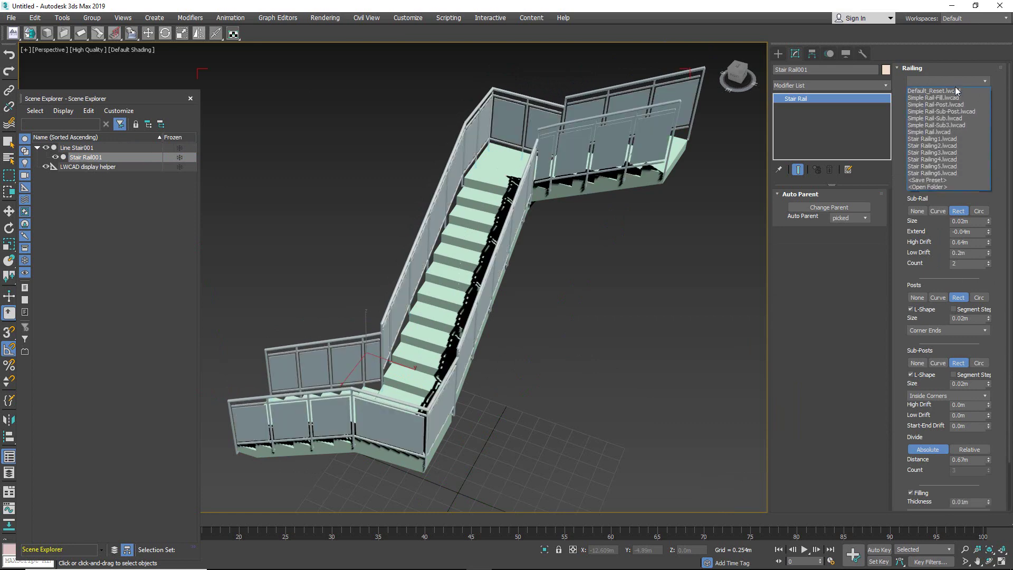
pyautogui.click(942, 173)
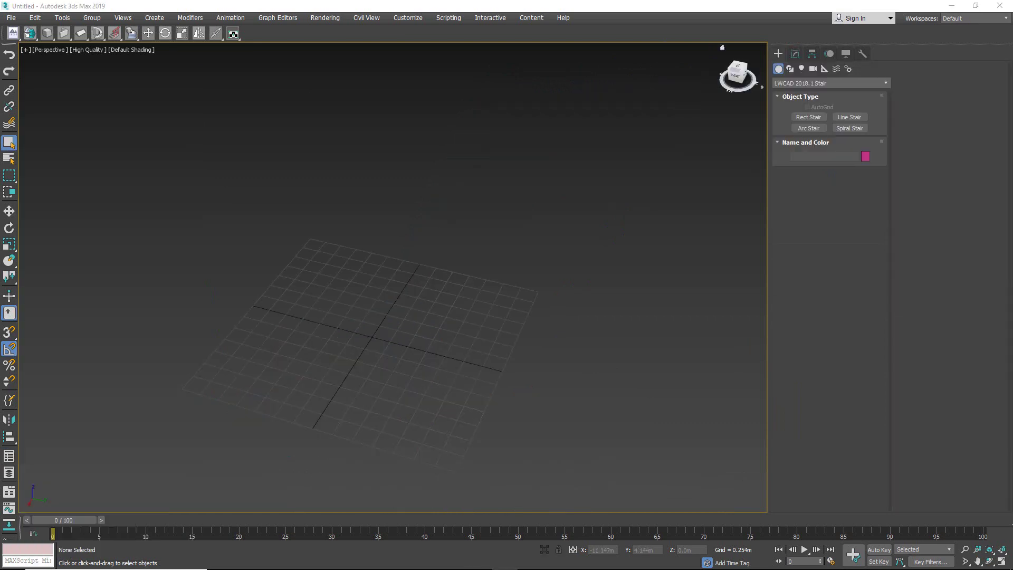
# Step: Create a slab Spiral Stair with a radius of about 3.4 m, an angle of about 90 degrees and about 1.95 m high
pyautogui.click(98, 34)
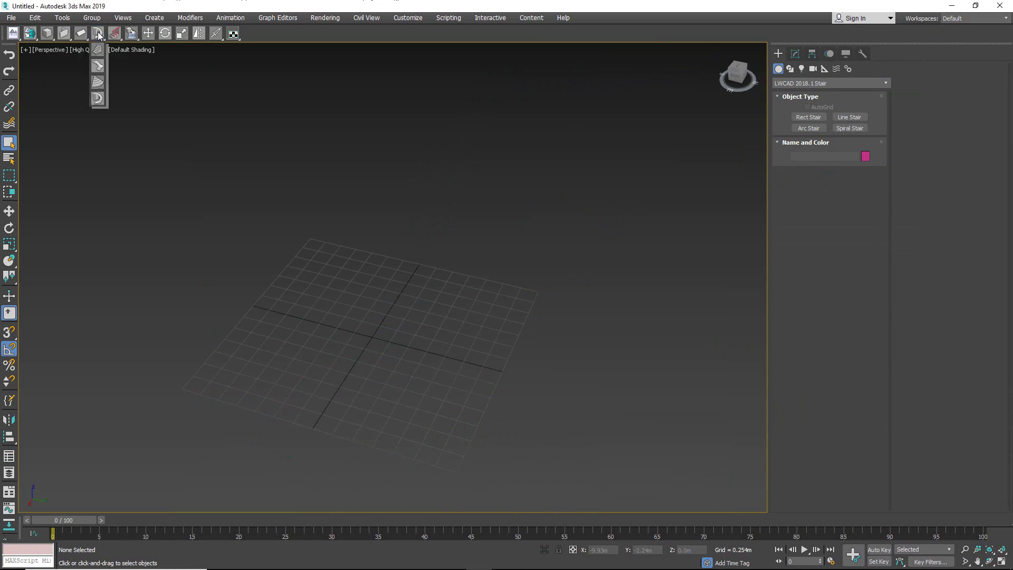
pyautogui.moveTo(98, 34); pyautogui.dragTo(97, 99)
pyautogui.moveTo(371, 338); pyautogui.dragTo(361, 259)
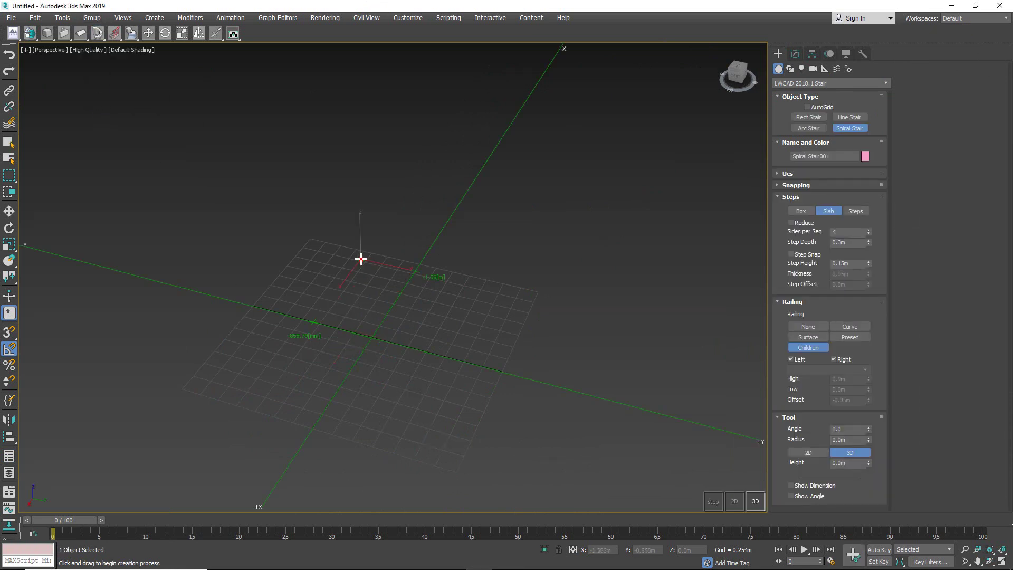
pyautogui.click(240, 399)
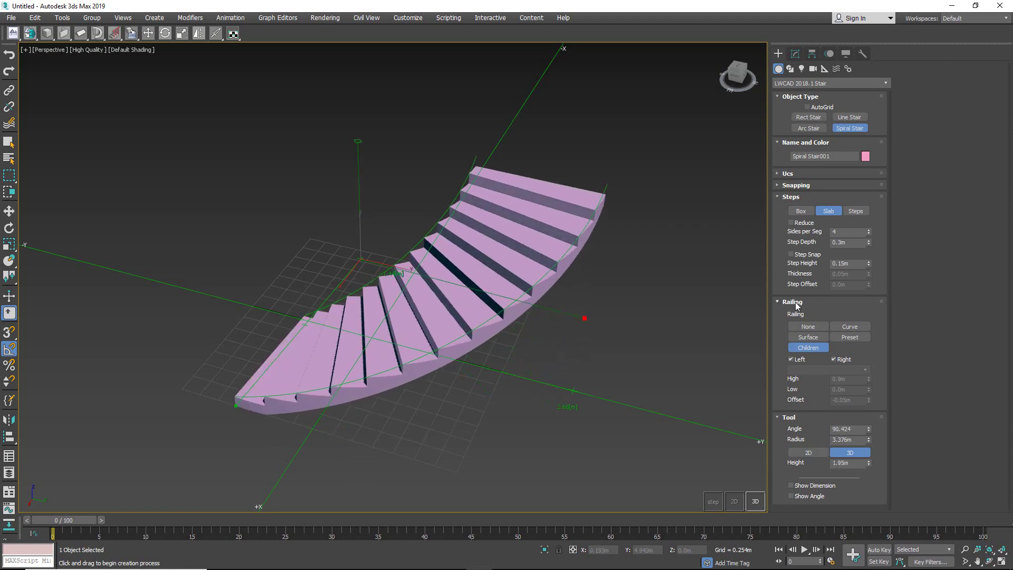
# Step: Set the spiral stair's railing type to Preset and apply the Stair Railing2, Stair Railing3 and Stair Railing5 presets in turn
pyautogui.click(856, 337)
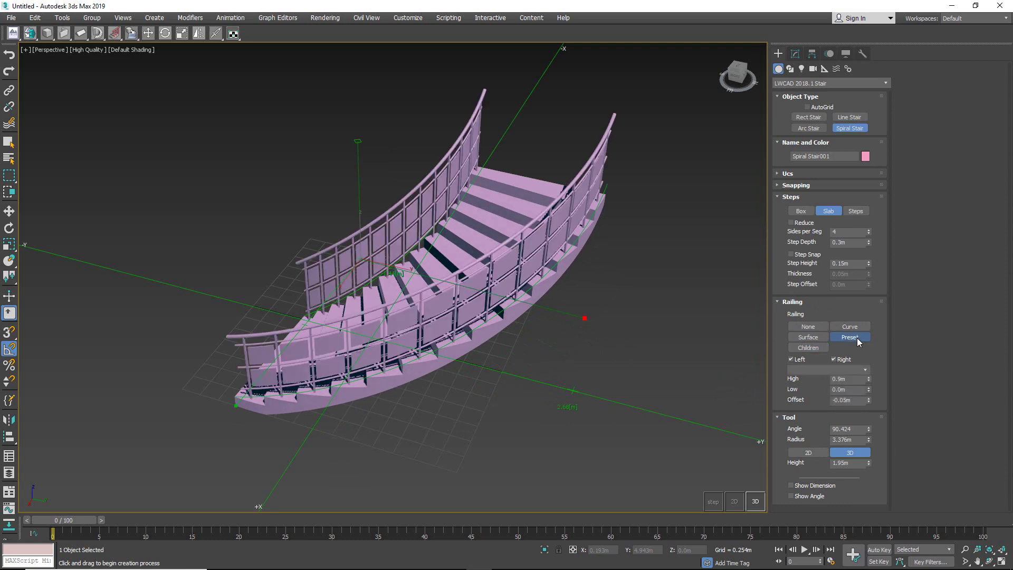
pyautogui.click(834, 369)
pyautogui.click(822, 434)
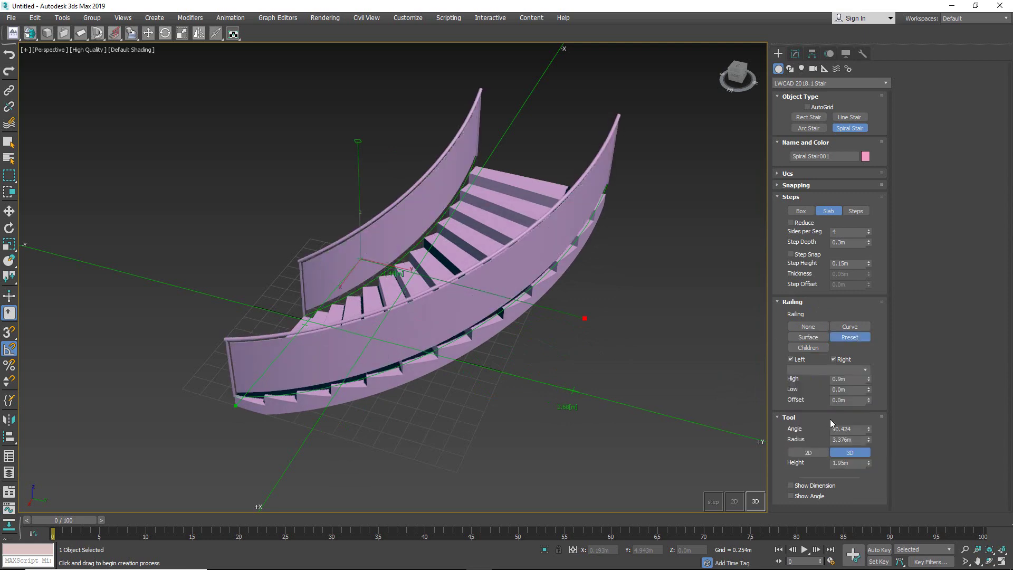
pyautogui.click(832, 371)
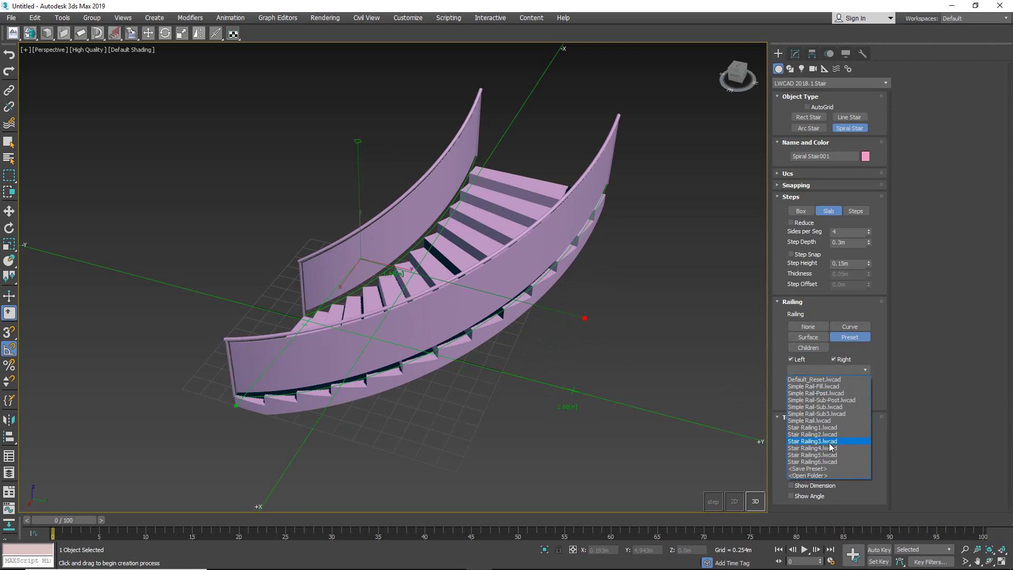
pyautogui.click(830, 442)
pyautogui.click(832, 367)
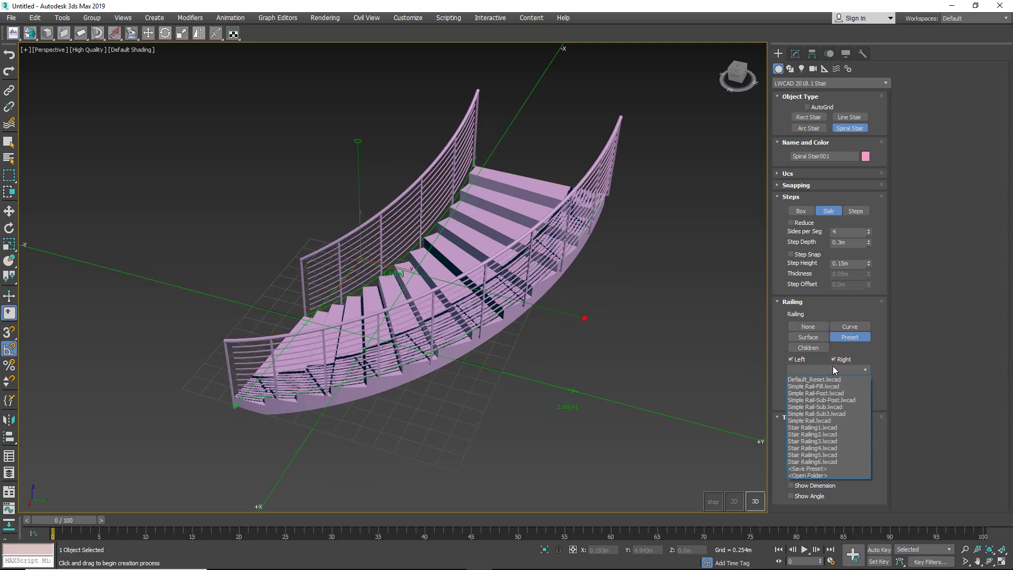
pyautogui.click(828, 454)
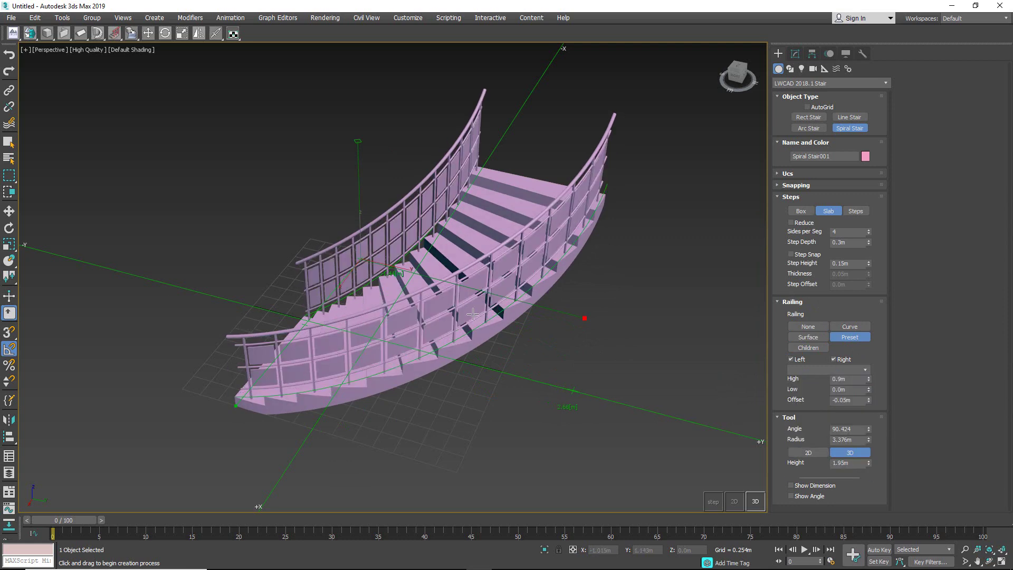
pyautogui.moveTo(375, 321)
pyautogui.keyDown('alt'); pyautogui.mouseDown(button='middle')
pyautogui.moveTo(447, 322)
pyautogui.moveTo(455, 308)
pyautogui.moveTo(362, 309)
pyautogui.mouseUp(button='middle'); pyautogui.keyUp('alt')
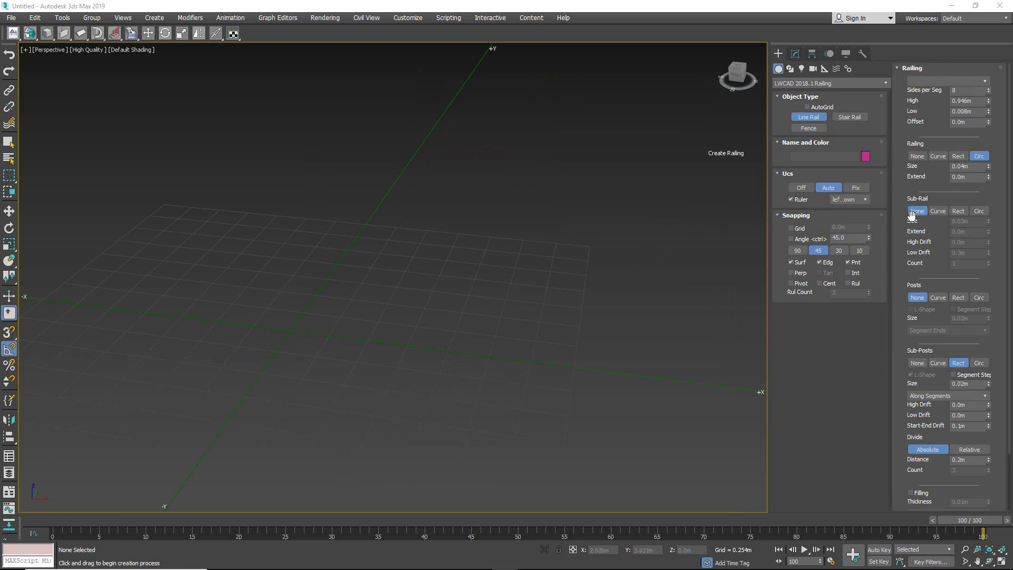
# Step: Draw a zigzag Line Rail with three segments across the grid
pyautogui.click(152, 267)
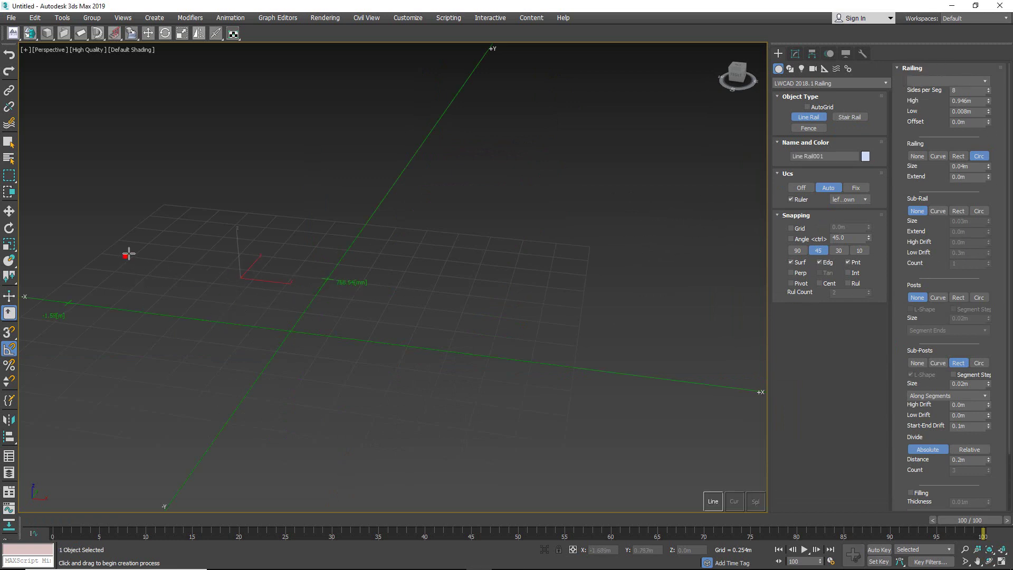
pyautogui.click(249, 412)
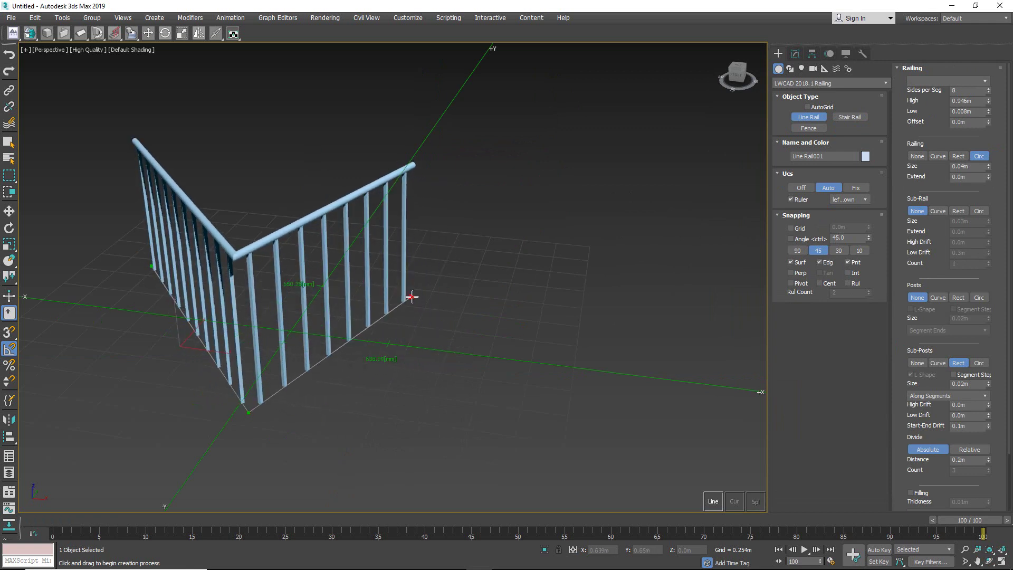
pyautogui.click(412, 298)
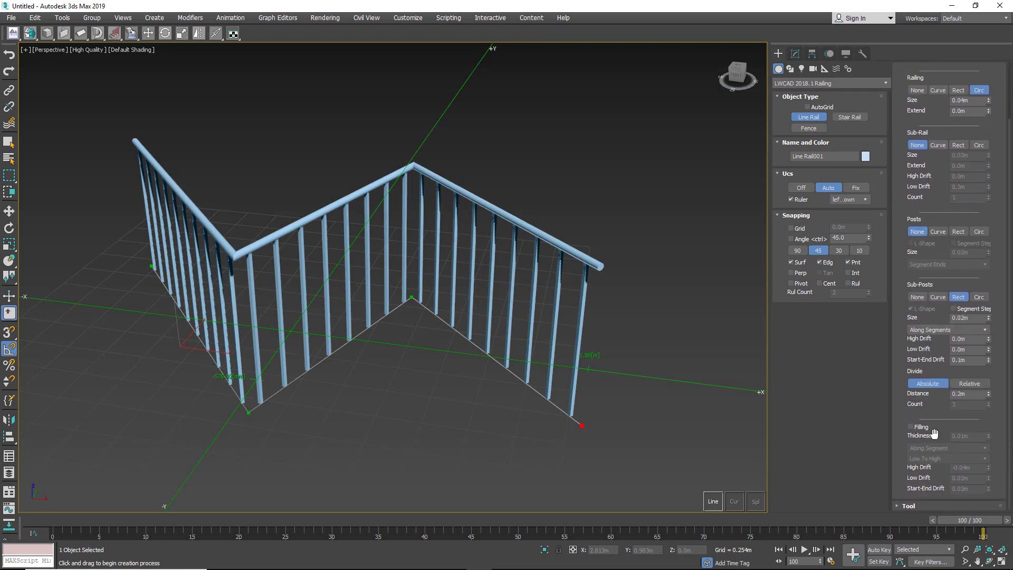
pyautogui.moveTo(941, 420); pyautogui.dragTo(953, 529)
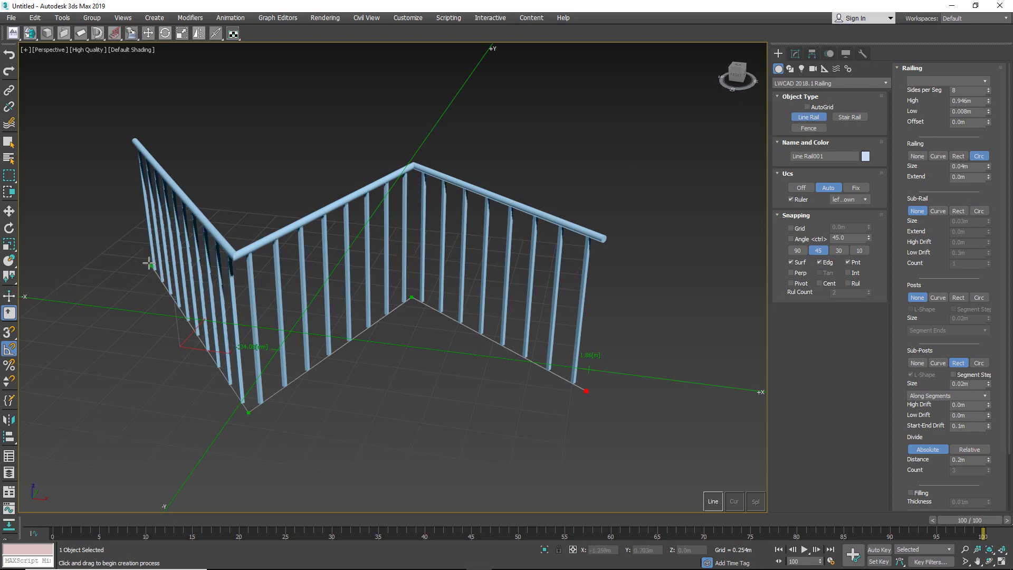
# Step: Switch the rail's path to curved and back to straight lines, and shift its third point and end point slightly
pyautogui.click(731, 501)
pyautogui.click(712, 502)
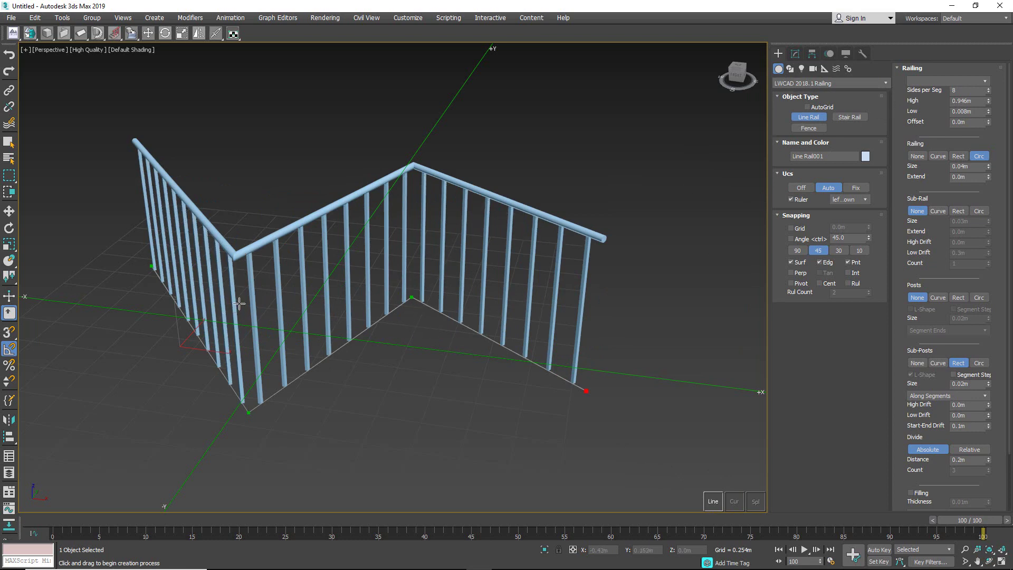
pyautogui.moveTo(412, 298)
pyautogui.mouseDown()
pyautogui.moveTo(424, 366)
pyautogui.moveTo(414, 282)
pyautogui.moveTo(422, 285)
pyautogui.mouseUp()
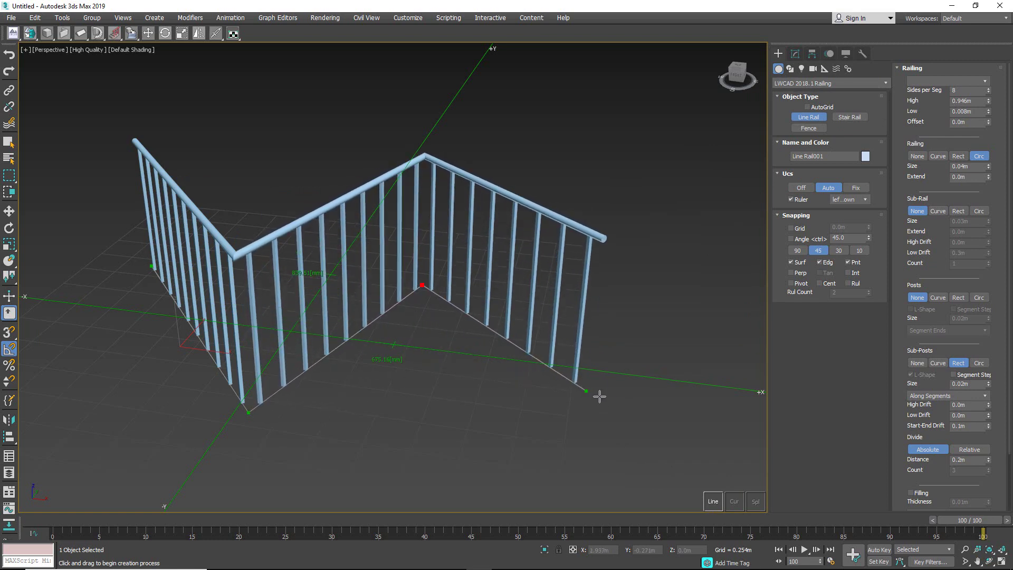
pyautogui.moveTo(586, 391); pyautogui.dragTo(605, 374)
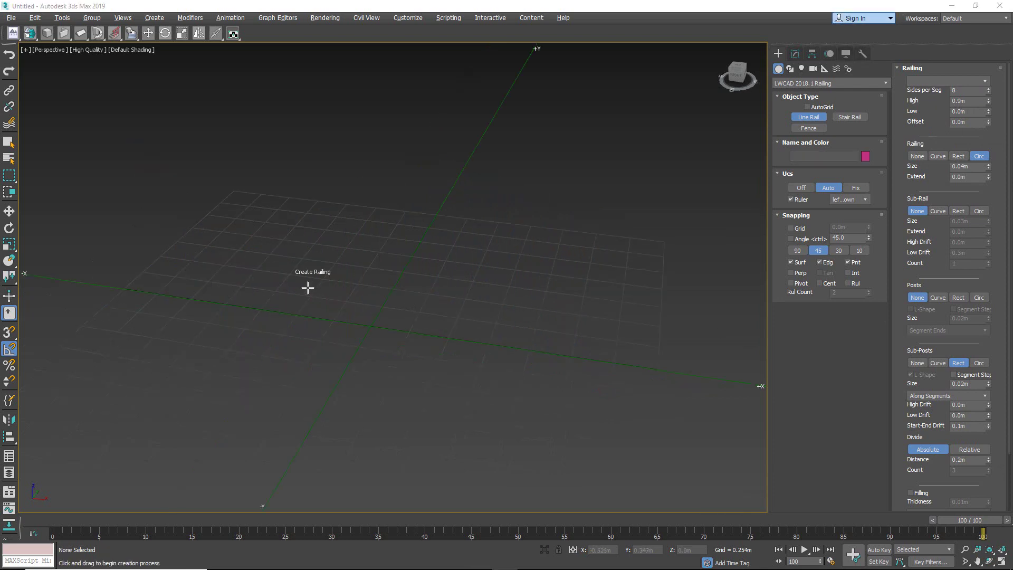
# Step: Draw a new V-shaped Line Rail with two segments and adjust its High value
pyautogui.click(217, 266)
pyautogui.click(352, 382)
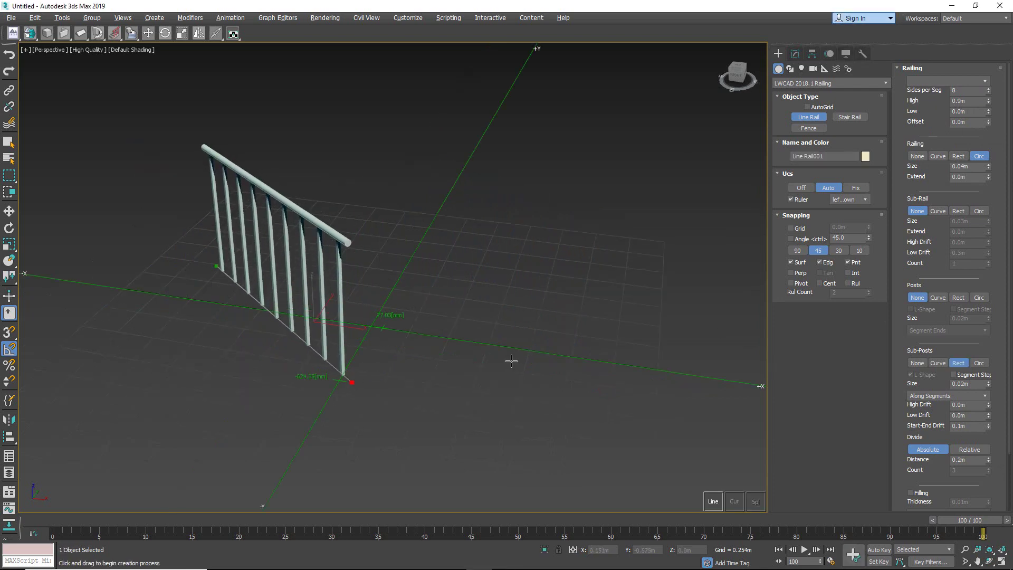
pyautogui.click(609, 312)
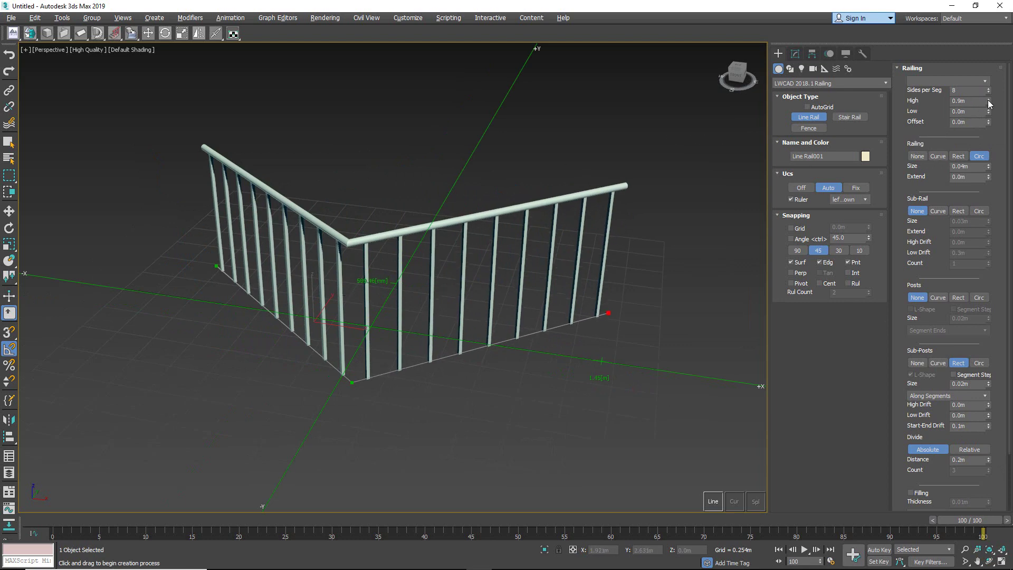
pyautogui.moveTo(988, 101); pyautogui.dragTo(995, 163)
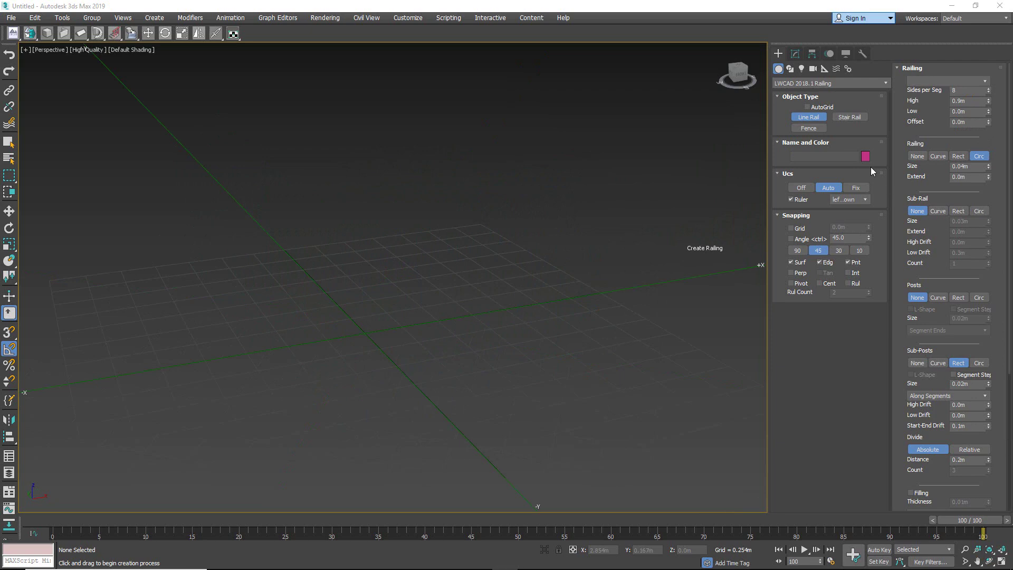
# Step: Draw a two-segment Line Rail and clear its components with the Default_Reset.lwcad preset
pyautogui.click(217, 294)
pyautogui.click(363, 409)
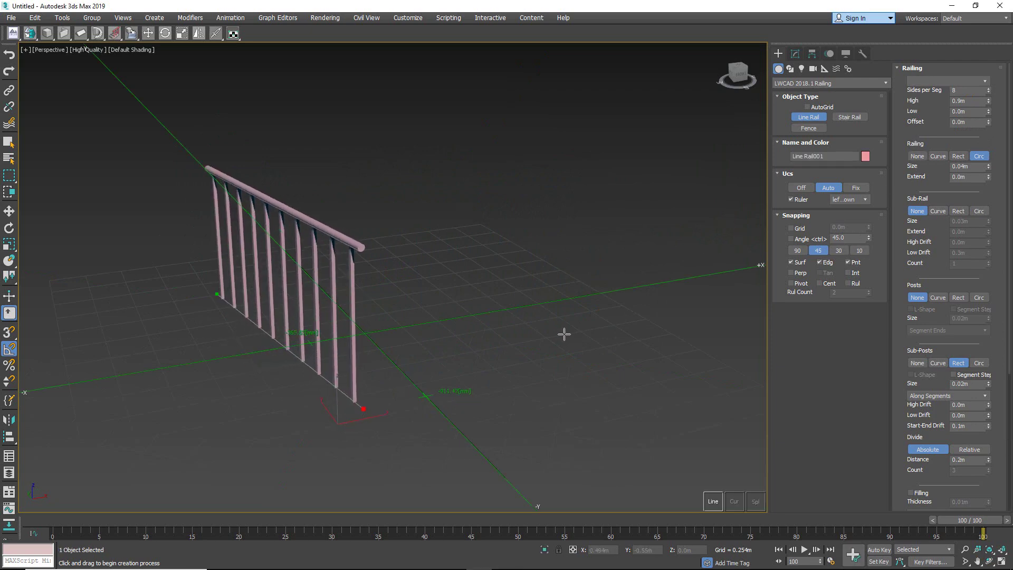
pyautogui.click(642, 358)
pyautogui.click(930, 82)
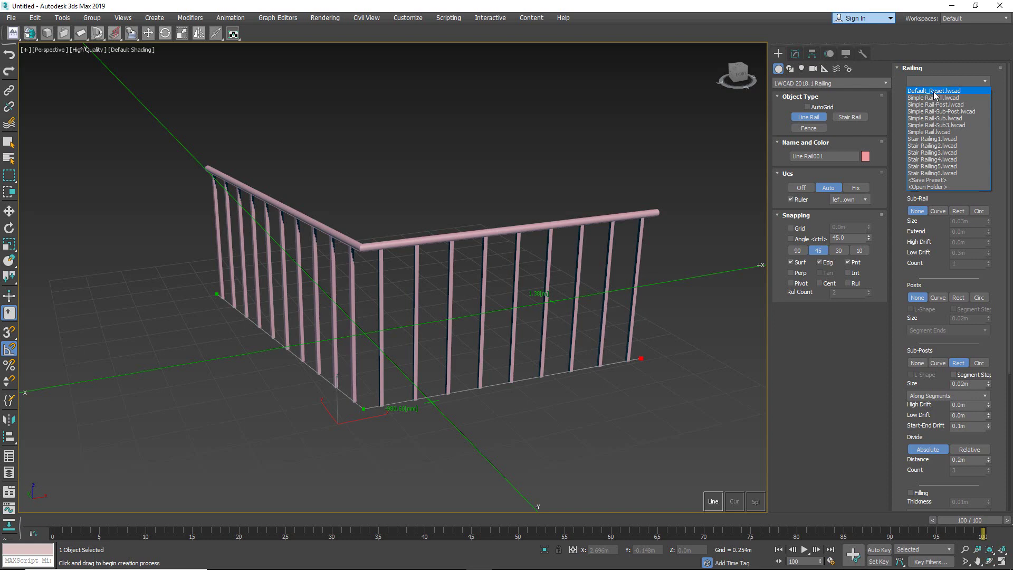
pyautogui.click(932, 91)
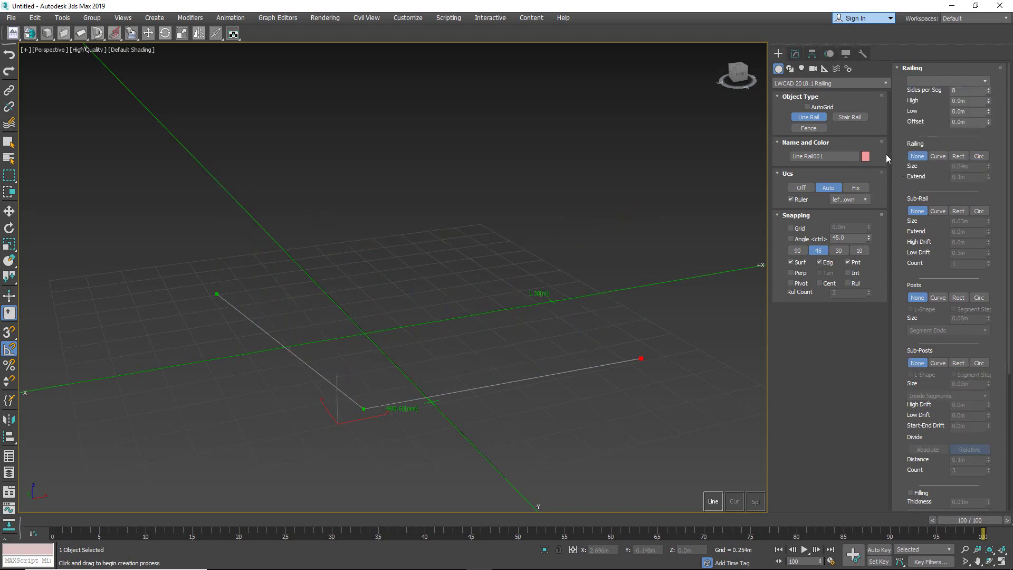
# Step: Compare the Curve, Rect and Circ profiles for the main railing, keeping Circ with size 0.058 m and extend 0.141 m
pyautogui.click(940, 157)
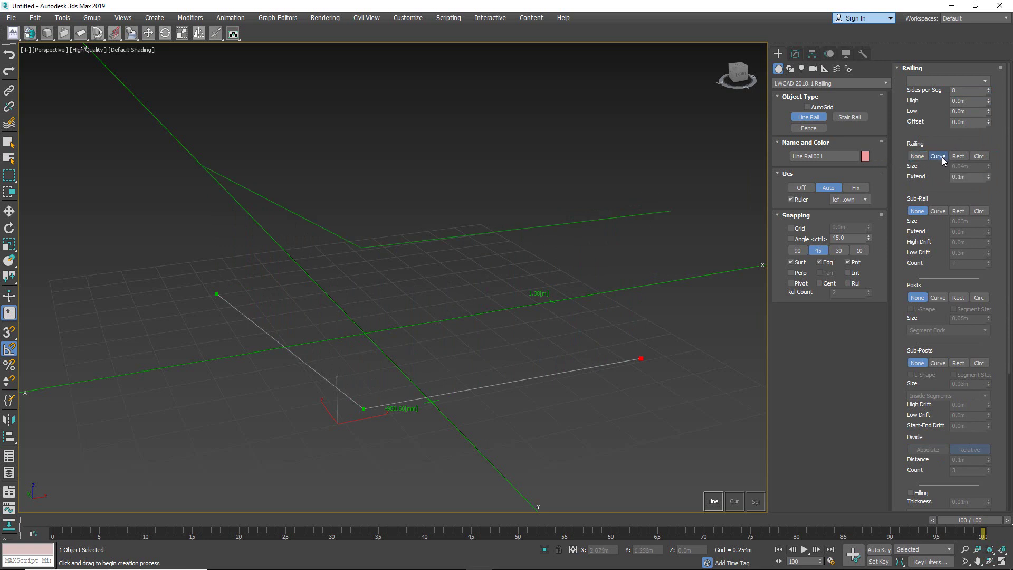
pyautogui.click(958, 157)
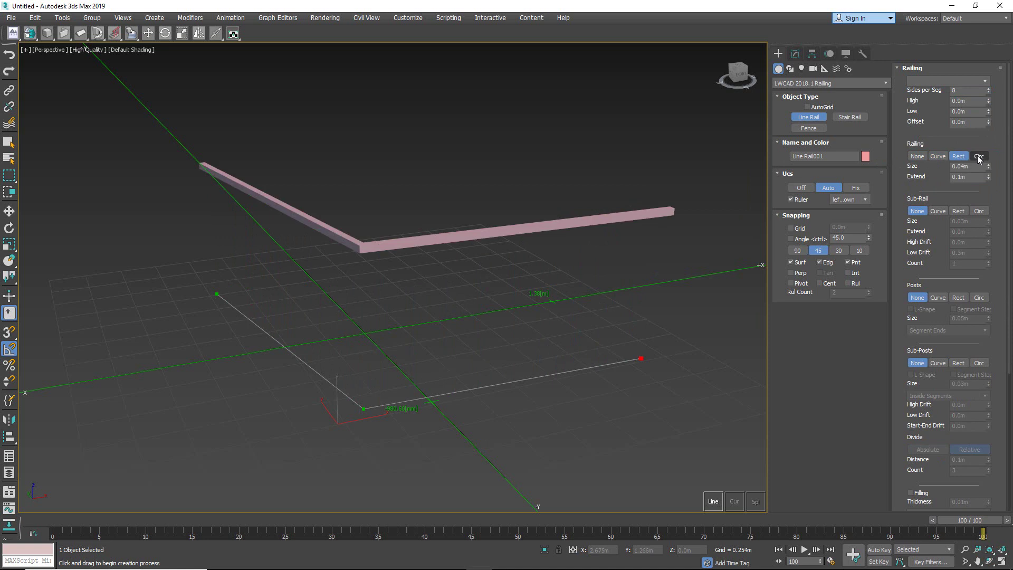
pyautogui.click(979, 156)
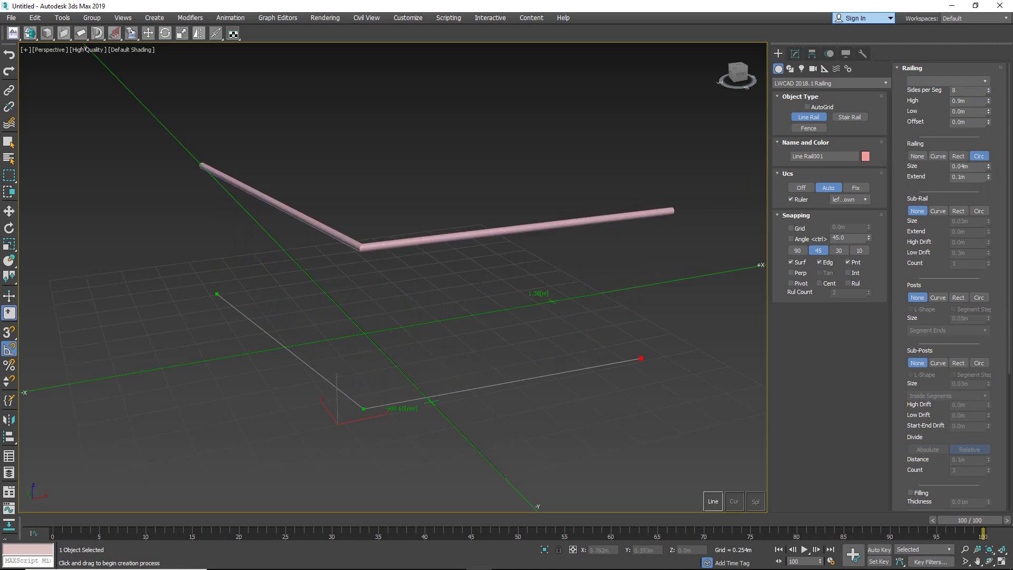
pyautogui.click(959, 157)
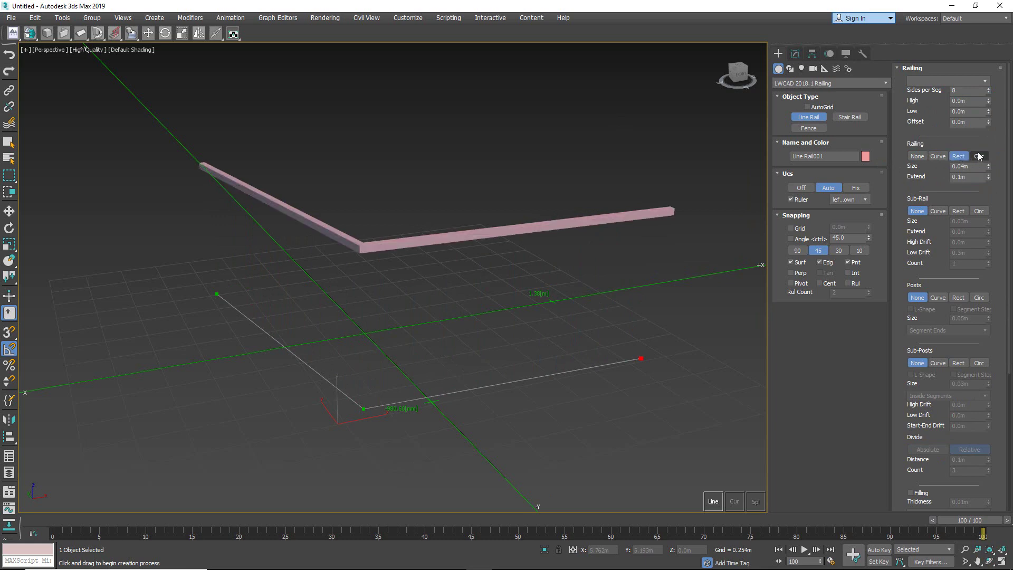
pyautogui.click(979, 157)
pyautogui.keyDown('alt'); pyautogui.moveTo(305, 210); pyautogui.dragTo(360, 220, button='middle'); pyautogui.keyUp('alt')
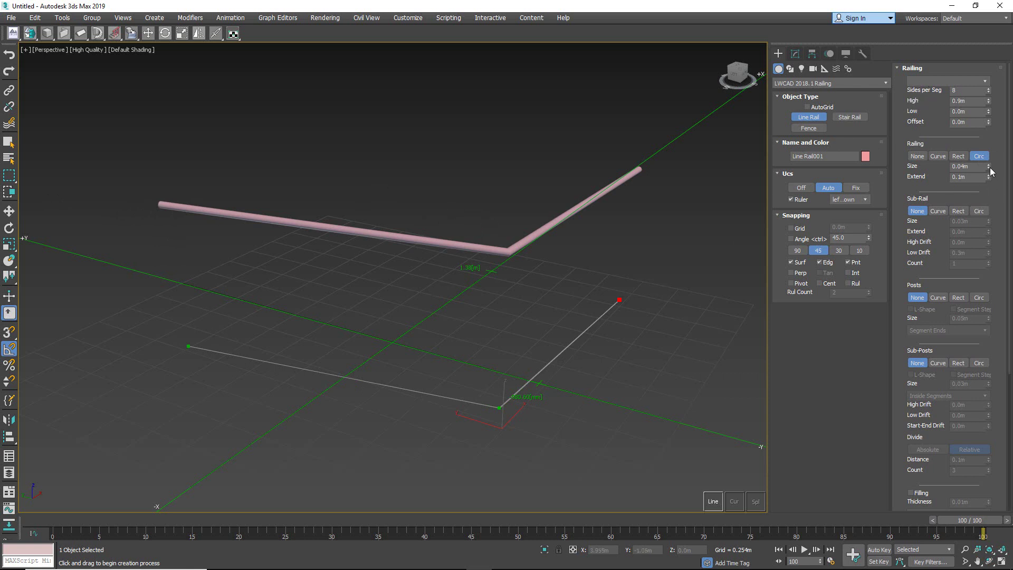
pyautogui.moveTo(989, 168)
pyautogui.mouseDown()
pyautogui.moveTo(993, 144)
pyautogui.moveTo(994, 181)
pyautogui.moveTo(992, 66)
pyautogui.moveTo(990, 203)
pyautogui.moveTo(989, 168)
pyautogui.mouseUp()
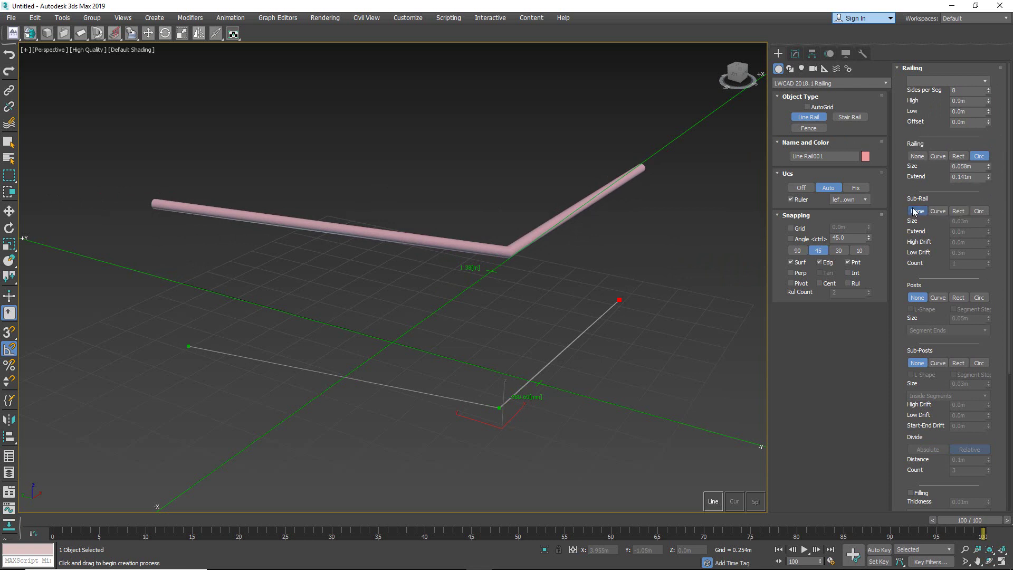
# Step: Add five circular sub-rails with size 0.035 m, high drift -0.178 m and low drift 0.16 m
pyautogui.click(959, 212)
pyautogui.click(979, 211)
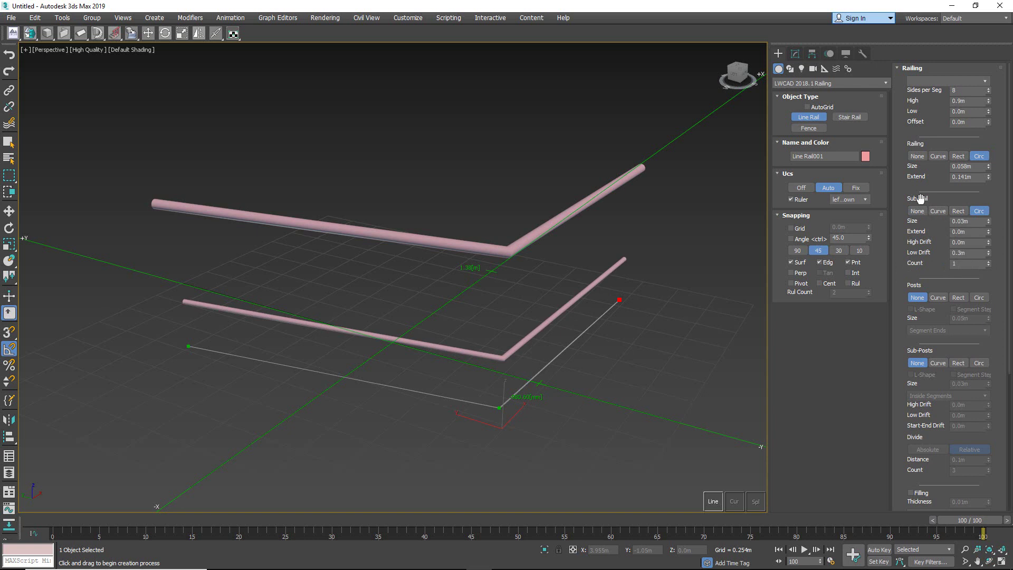
pyautogui.moveTo(988, 261)
pyautogui.mouseDown()
pyautogui.moveTo(988, 240)
pyautogui.moveTo(988, 258)
pyautogui.mouseUp()
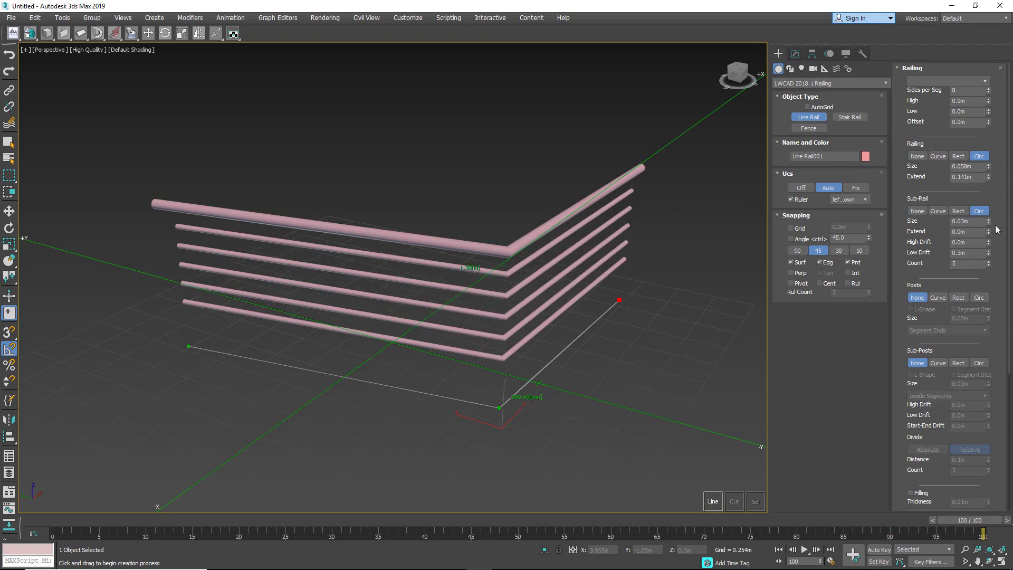
pyautogui.moveTo(988, 221)
pyautogui.mouseDown()
pyautogui.moveTo(991, 204)
pyautogui.moveTo(990, 251)
pyautogui.moveTo(984, 229)
pyautogui.mouseUp()
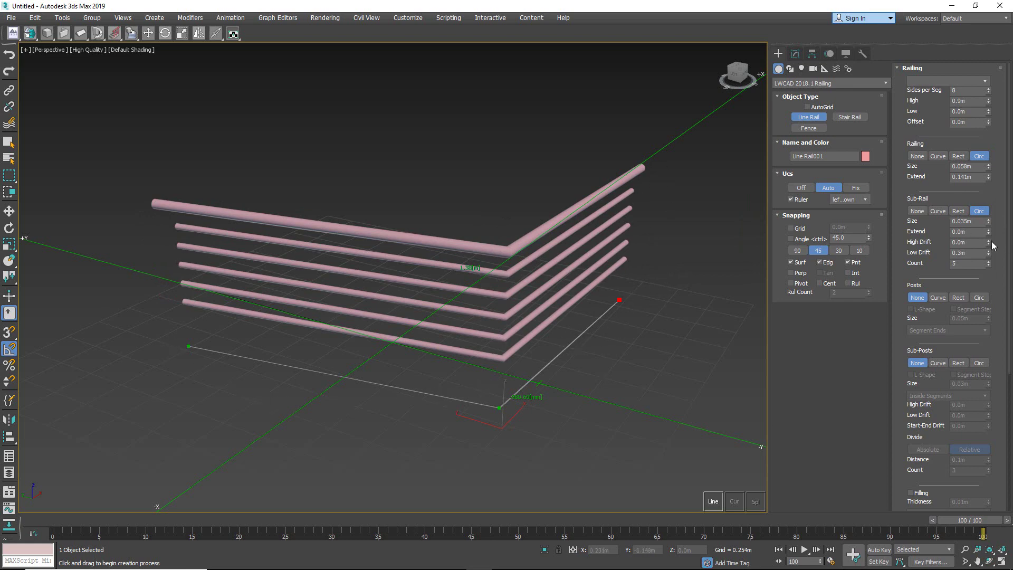
pyautogui.moveTo(990, 257); pyautogui.dragTo(995, 279)
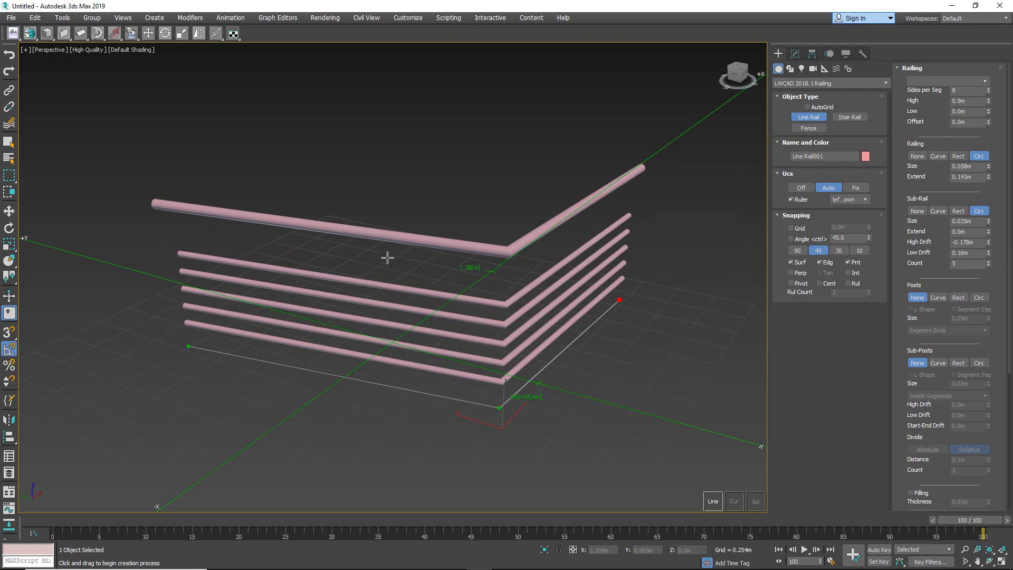
# Step: Switch the rail's path to curved and reshape it into an S by extending it with another point
pyautogui.click(734, 501)
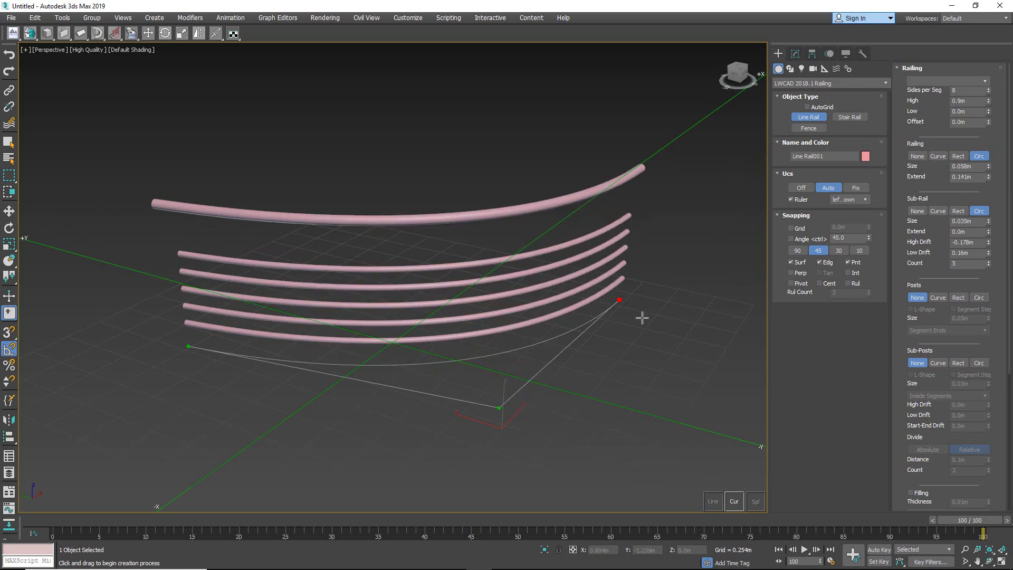
pyautogui.click(519, 267)
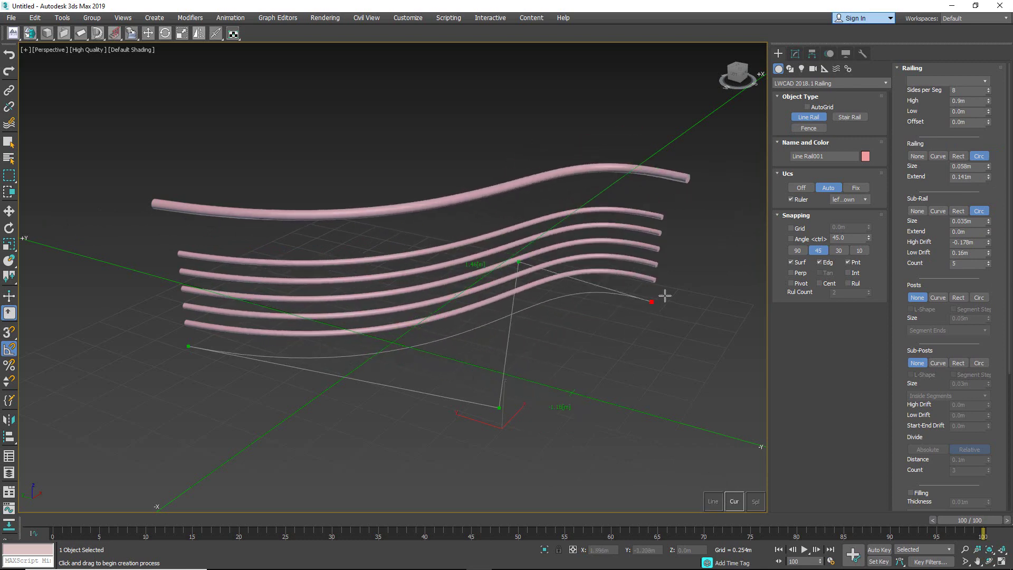
pyautogui.click(694, 297)
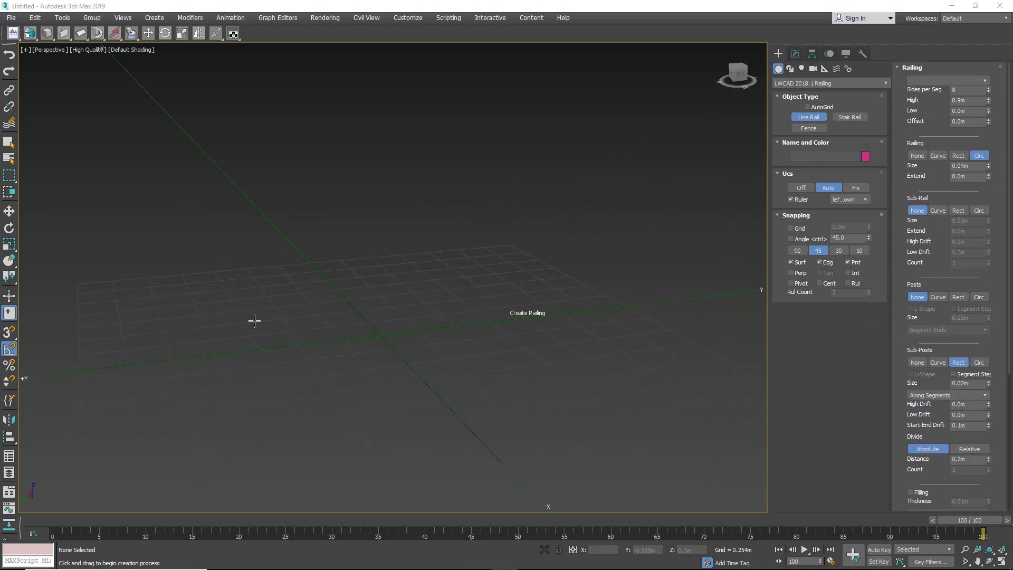
# Step: Draw a fresh two-segment Line Rail across the grid and apply the Default_Reset.lwcad preset to it
pyautogui.click(195, 295)
pyautogui.click(378, 421)
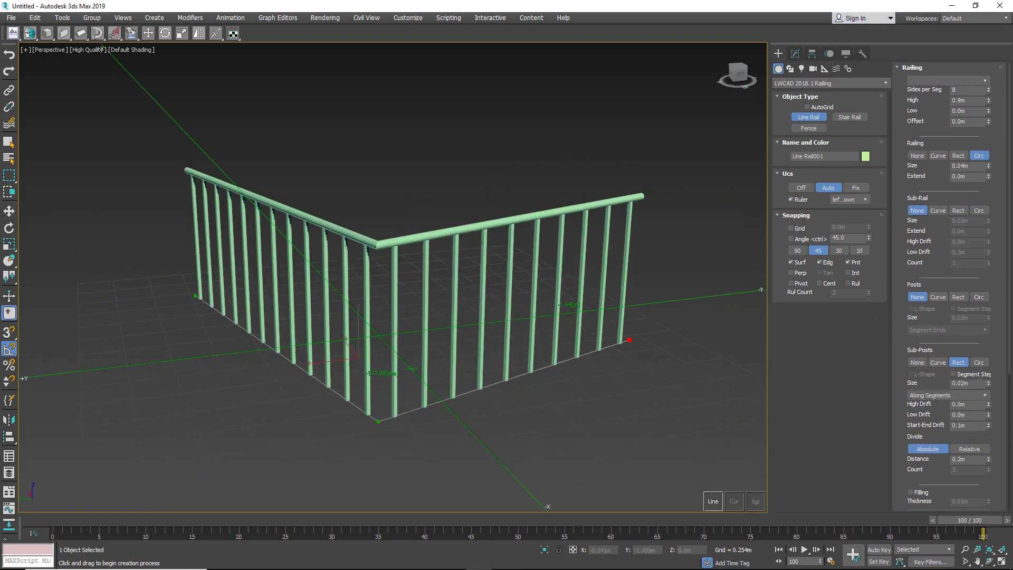
pyautogui.click(930, 81)
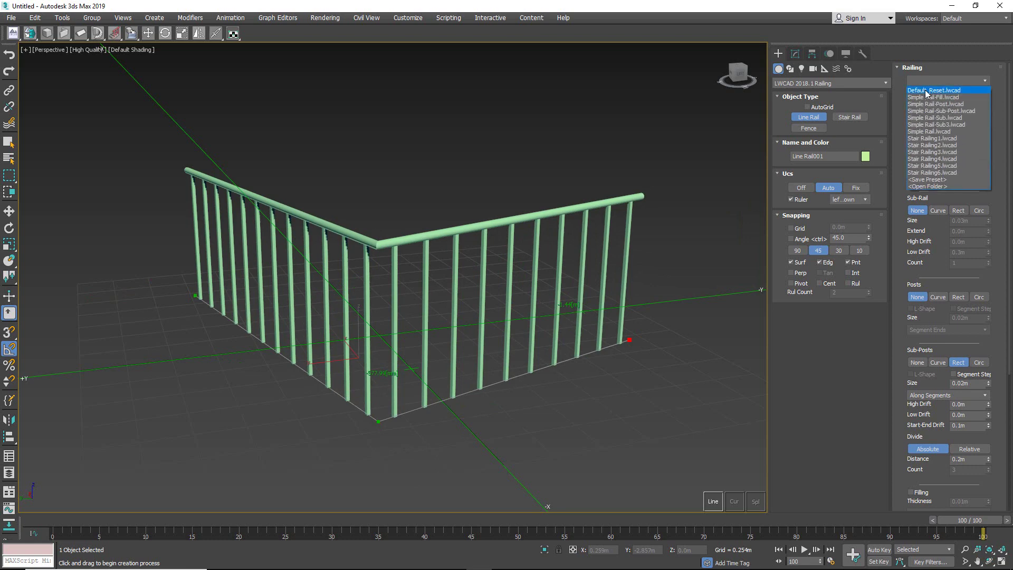
pyautogui.click(925, 90)
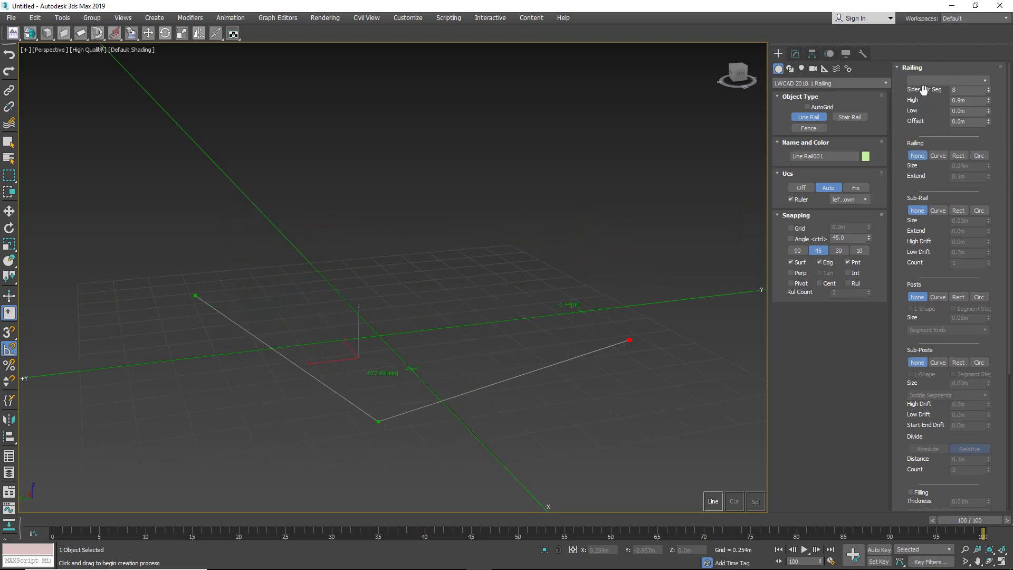
# Step: Compare the Curve, Rect and Circ profiles for the posts, keeping Circ with size 0.032 m
pyautogui.click(938, 298)
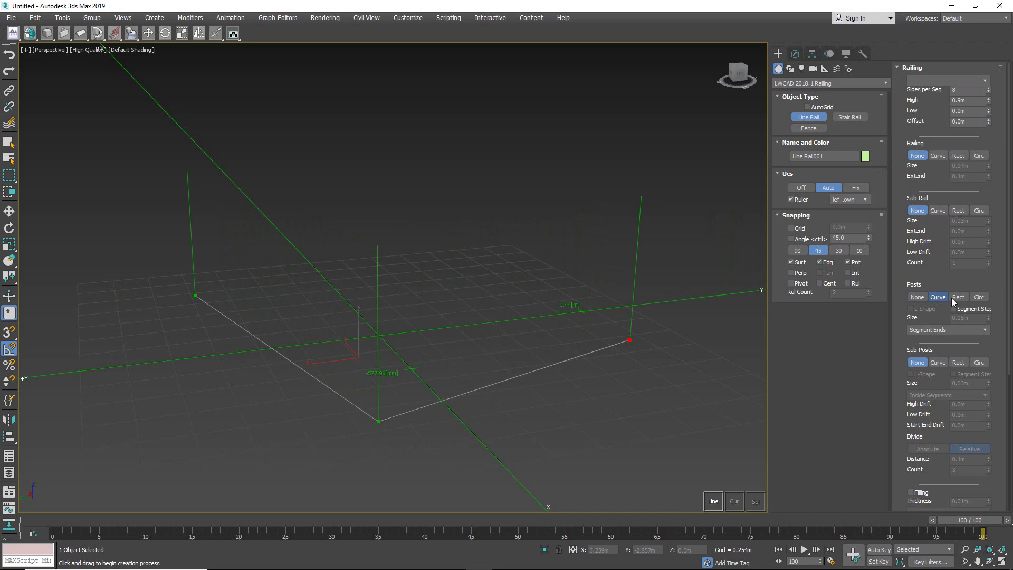
pyautogui.click(957, 297)
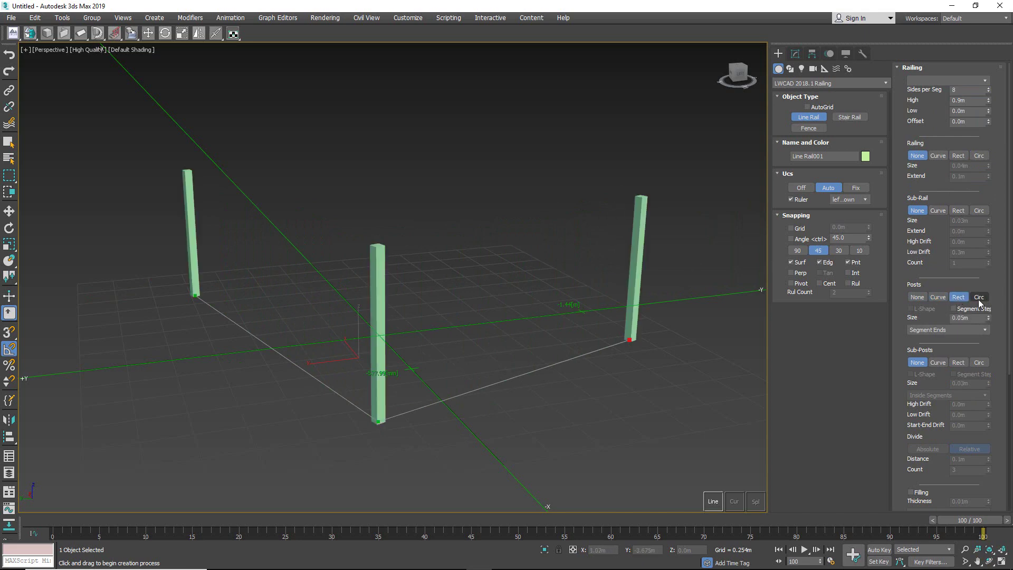
pyautogui.click(978, 298)
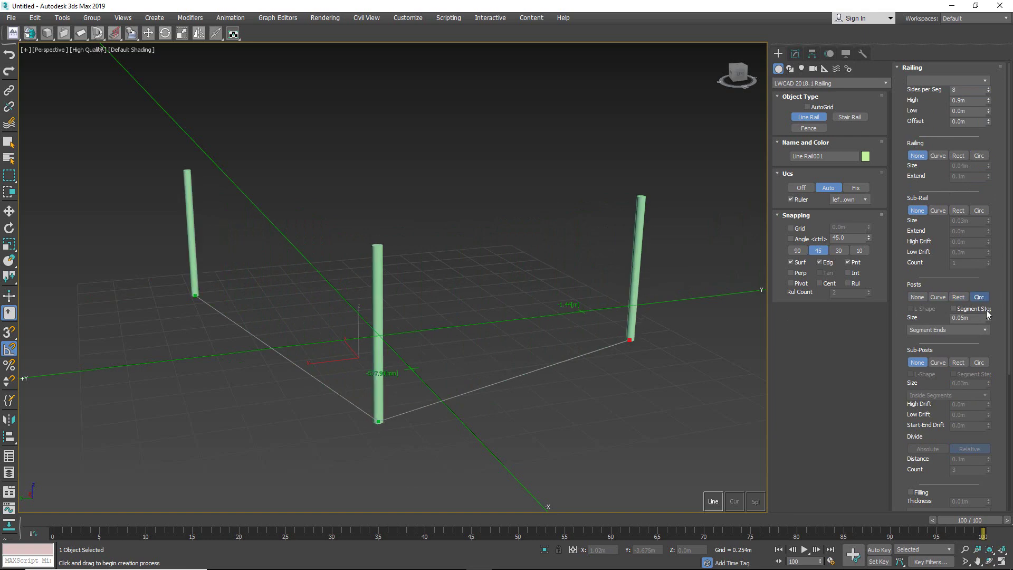
pyautogui.moveTo(991, 319); pyautogui.dragTo(992, 320)
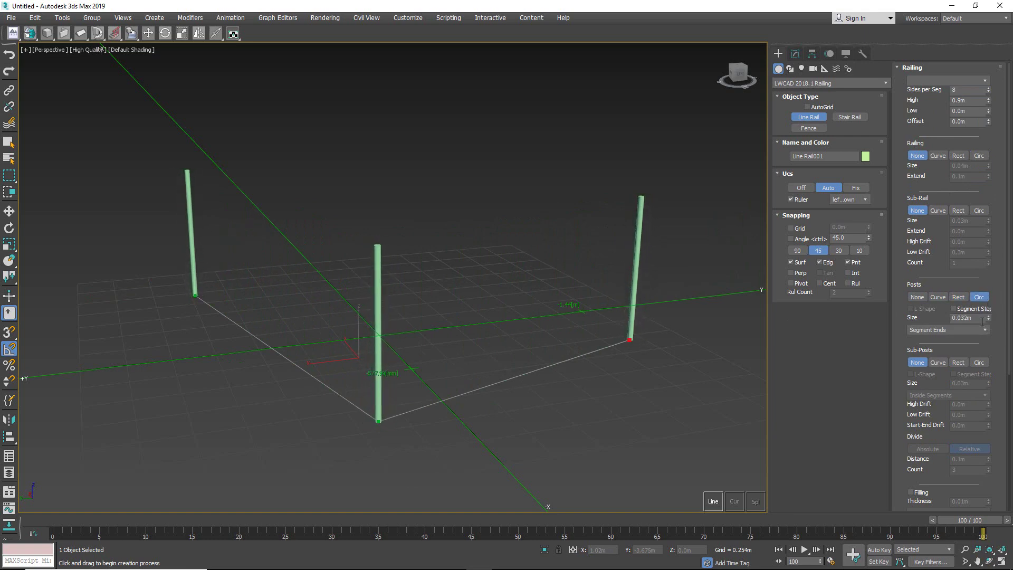
# Step: Try the L-Shape post option on and off with a 0.206 m railing offset, and reset the offset to 0 m
pyautogui.moveTo(988, 123); pyautogui.dragTo(988, 111)
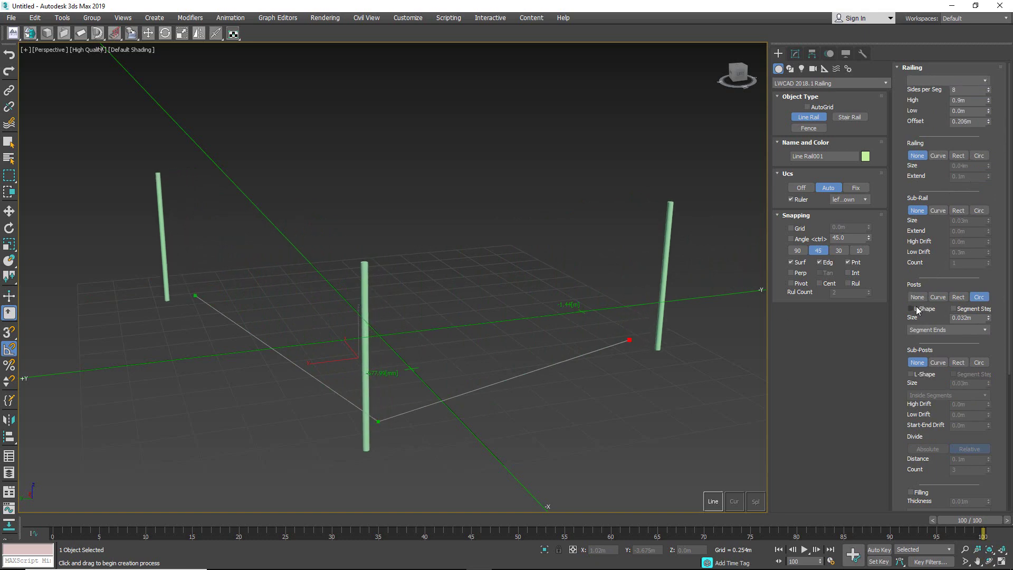
pyautogui.click(911, 309)
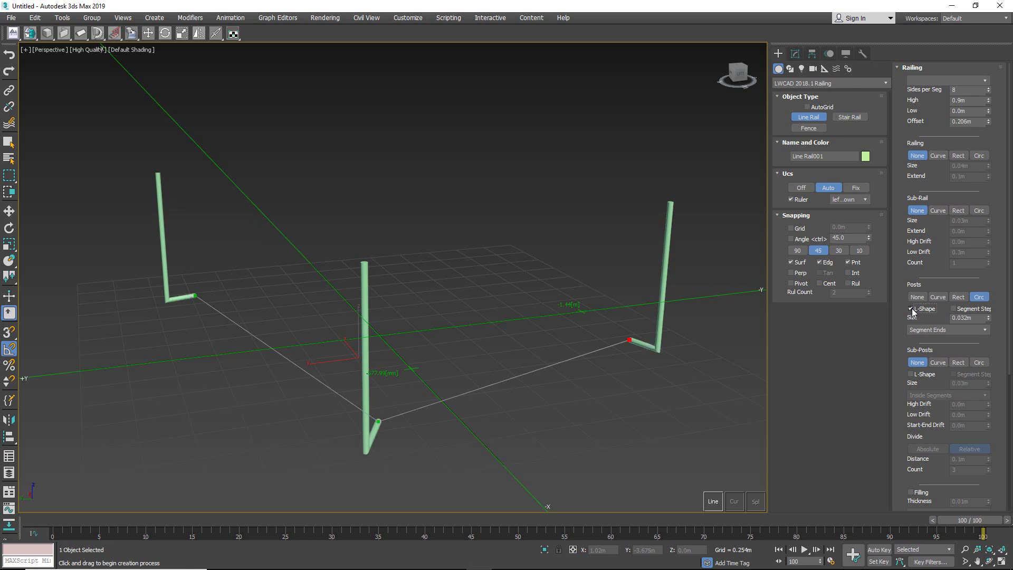
pyautogui.click(912, 308)
pyautogui.click(912, 308)
pyautogui.click(912, 308)
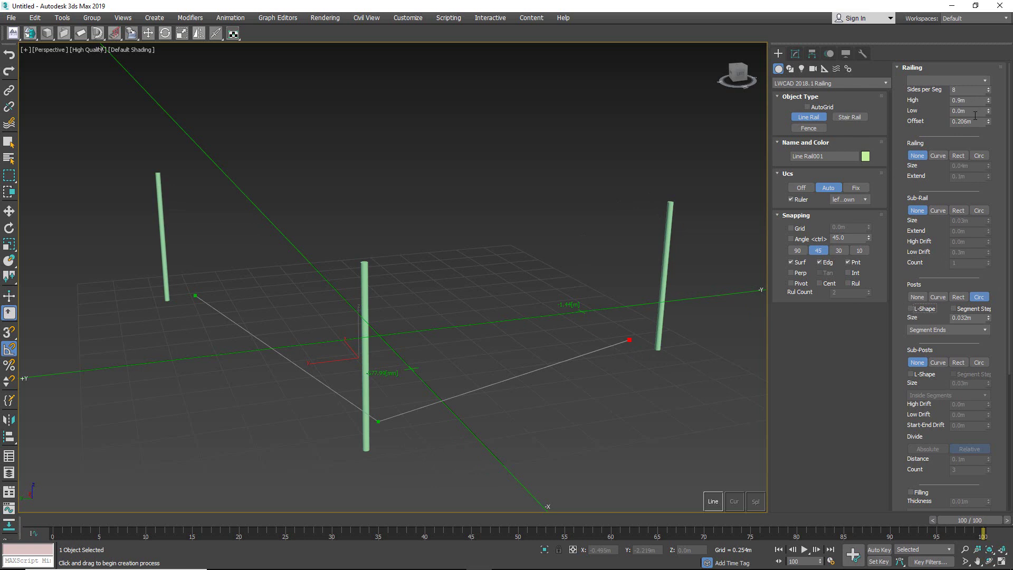
pyautogui.moveTo(975, 122); pyautogui.dragTo(950, 124)
pyautogui.write('0')
pyautogui.press('Return')
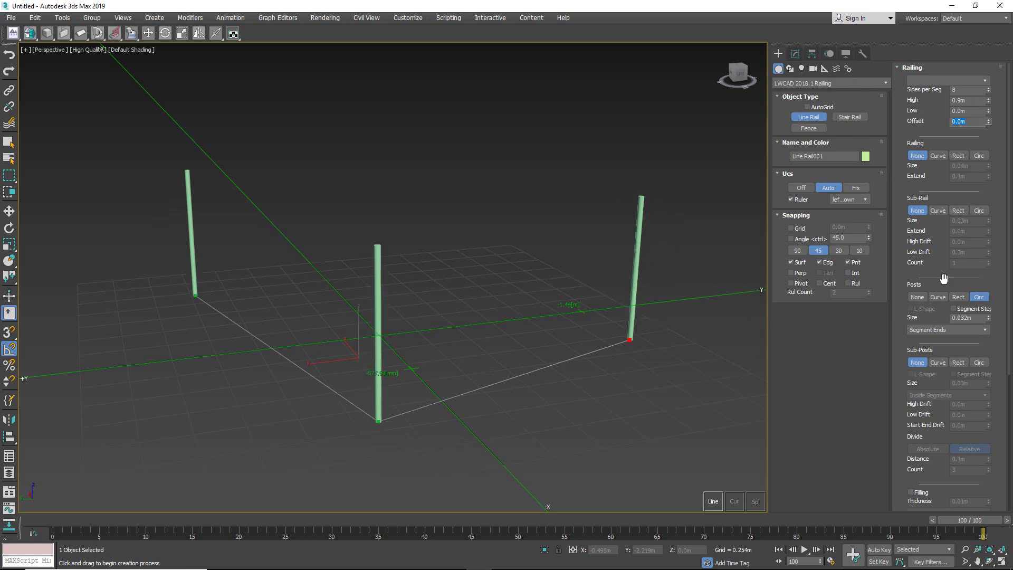
# Step: Compare the Segment Ends and Rail Ends post placements while nudging the rail's end point and extending its path by two points
pyautogui.click(934, 331)
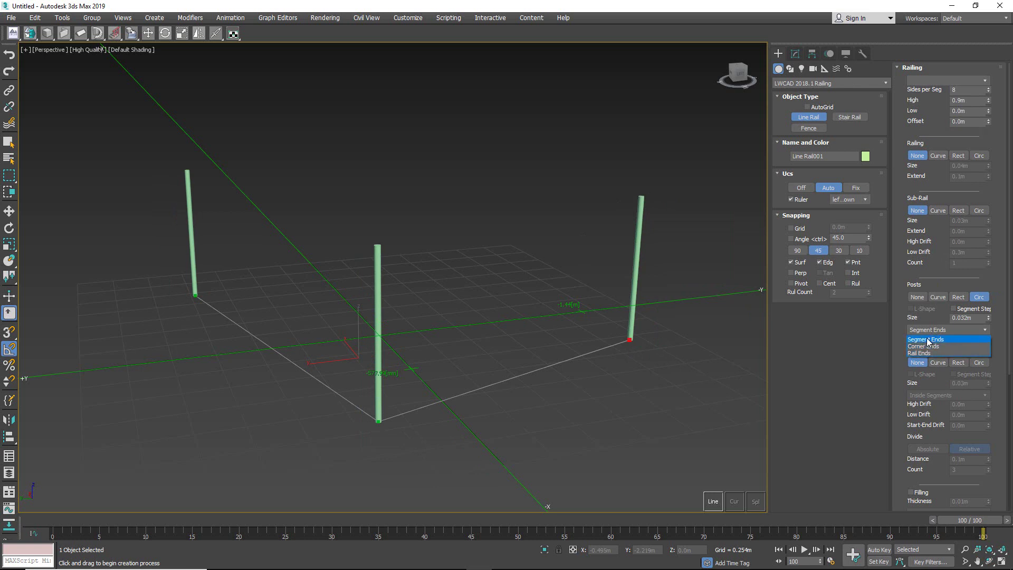
pyautogui.click(928, 340)
pyautogui.moveTo(630, 339)
pyautogui.mouseDown()
pyautogui.moveTo(575, 301)
pyautogui.moveTo(630, 345)
pyautogui.mouseUp()
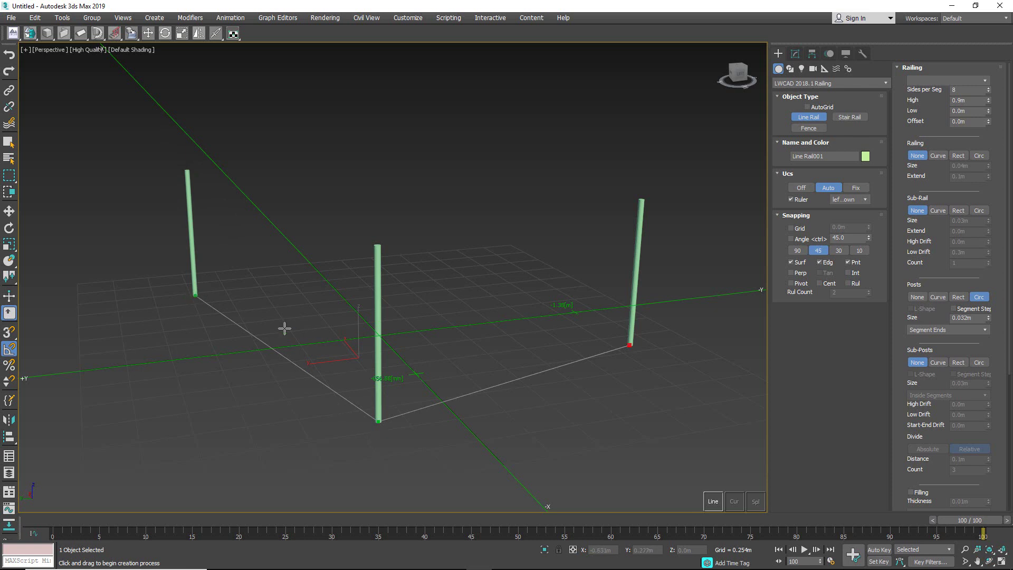
pyautogui.click(946, 329)
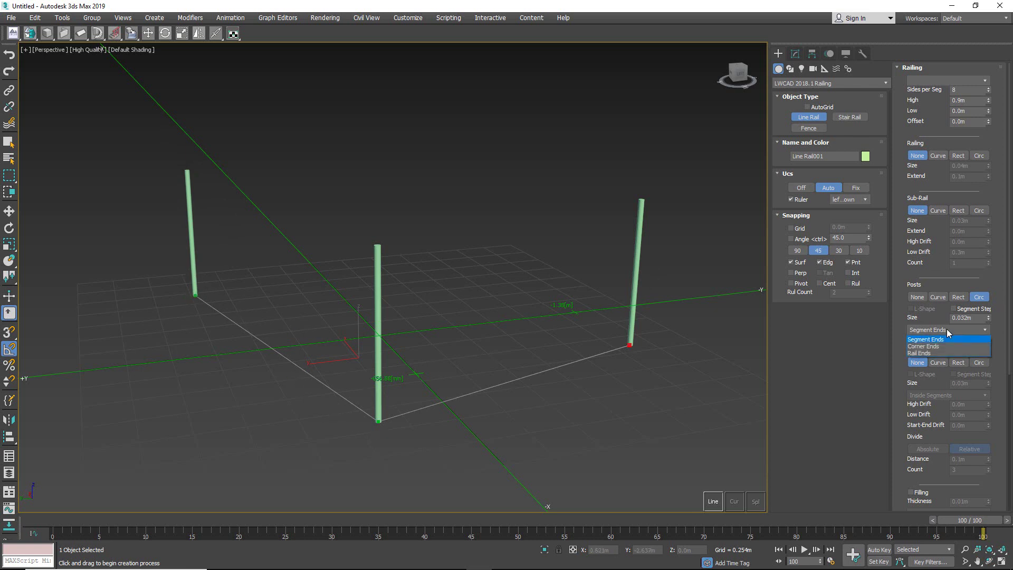
pyautogui.click(928, 353)
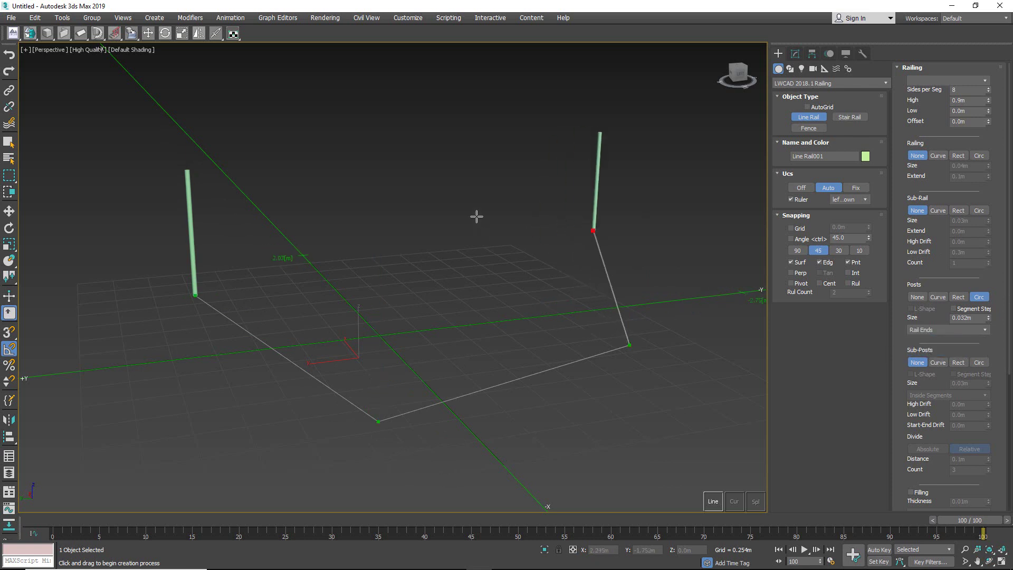
pyautogui.click(462, 223)
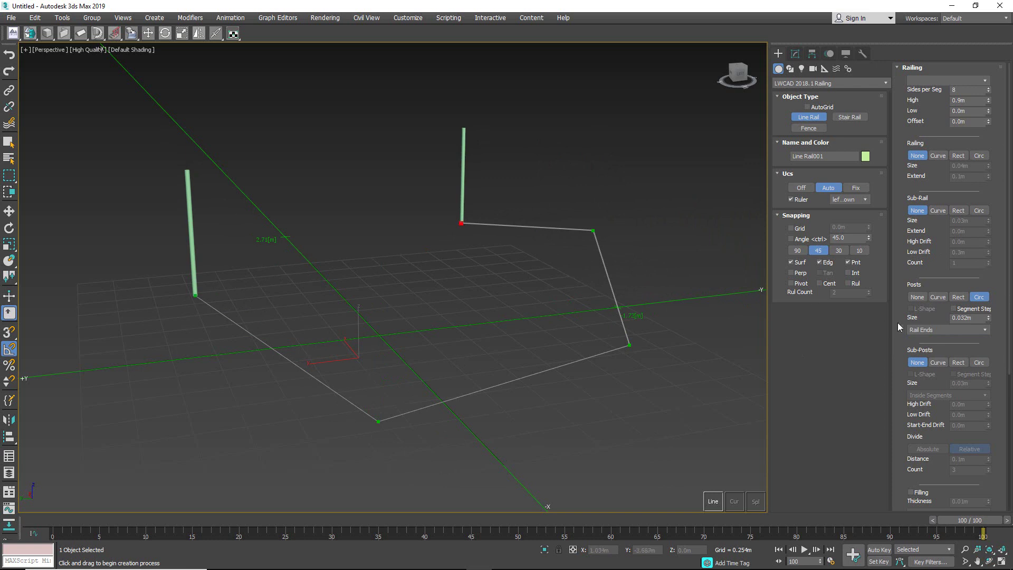
# Step: Set the post placement to Corner Ends and delete the drawn rail
pyautogui.click(929, 330)
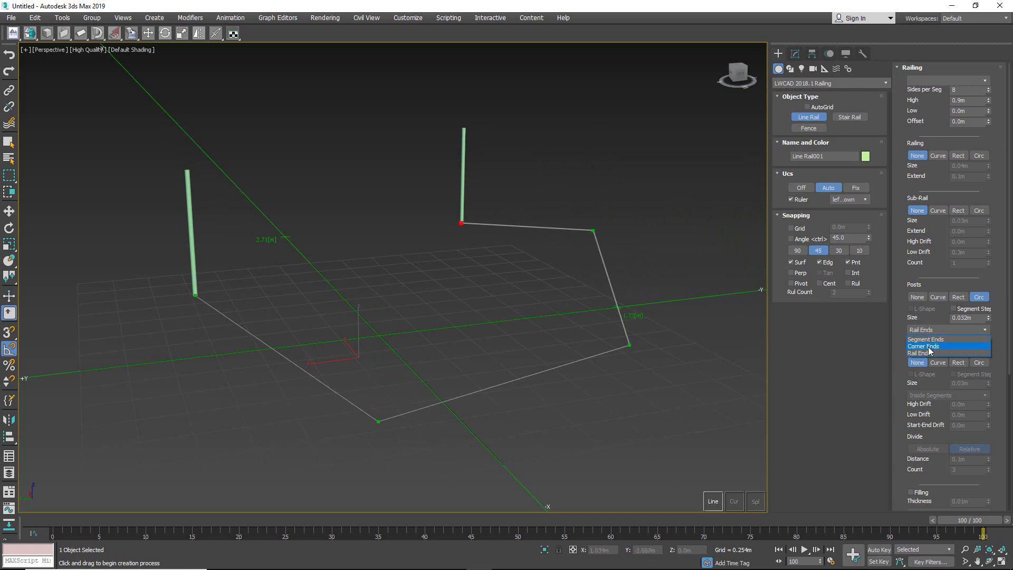
pyautogui.click(929, 347)
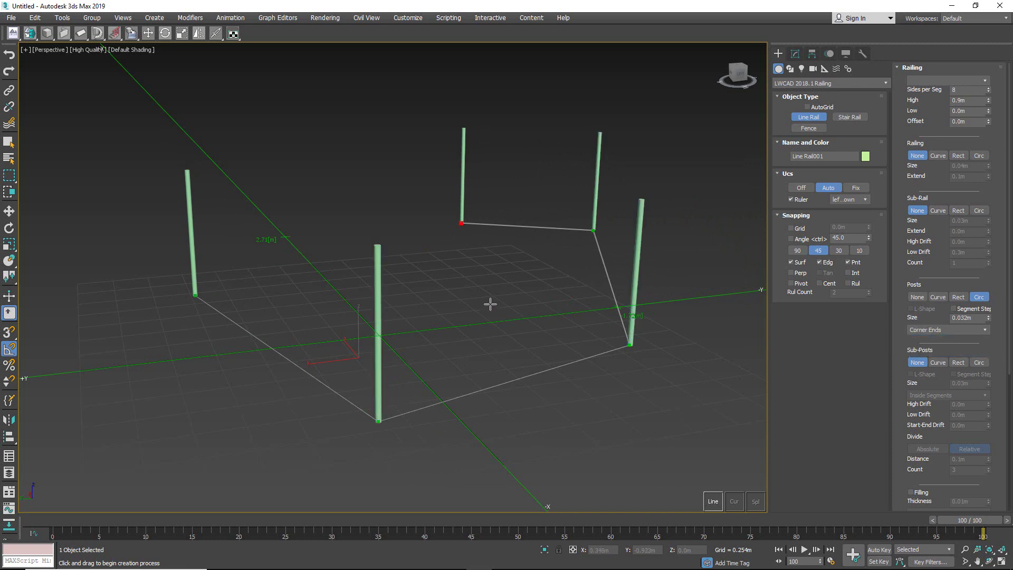
pyautogui.press('Delete')
# Step: Draw an eight-point line rail with three in-line points along its straight front run and corners turning back behind it
pyautogui.moveTo(215, 418); pyautogui.dragTo(207, 426)
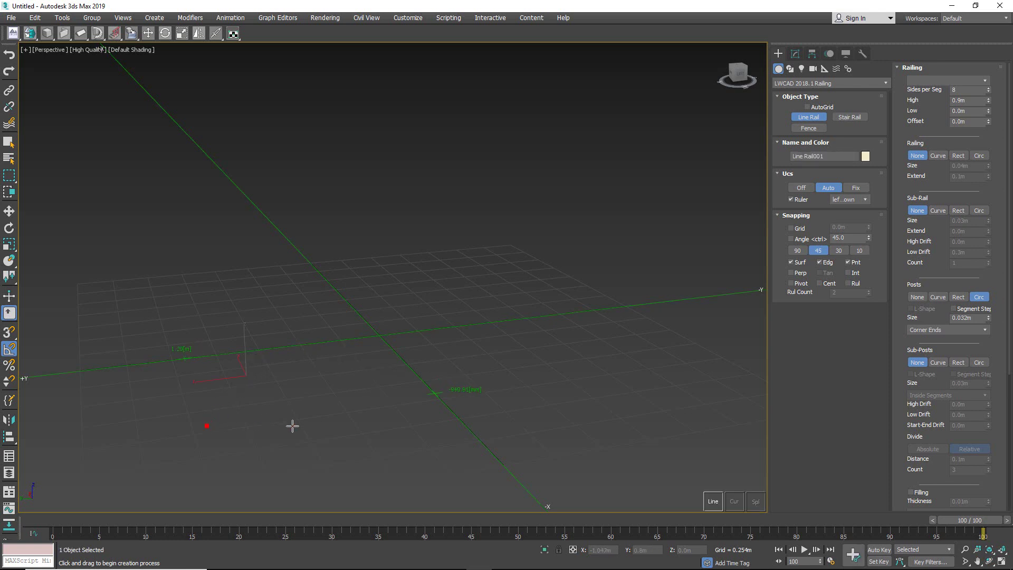
pyautogui.moveTo(340, 407); pyautogui.dragTo(350, 405)
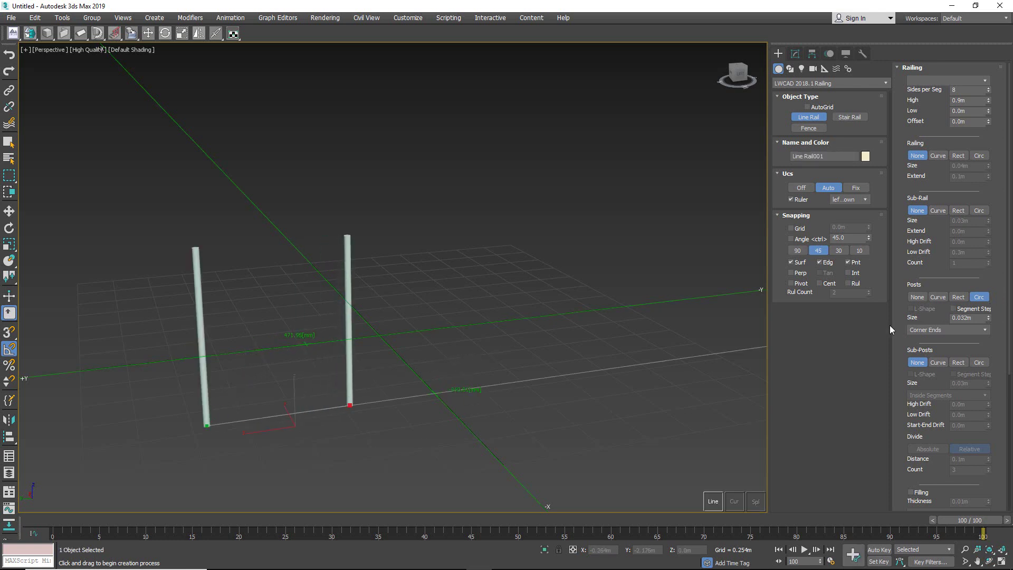
pyautogui.moveTo(497, 384); pyautogui.dragTo(476, 387)
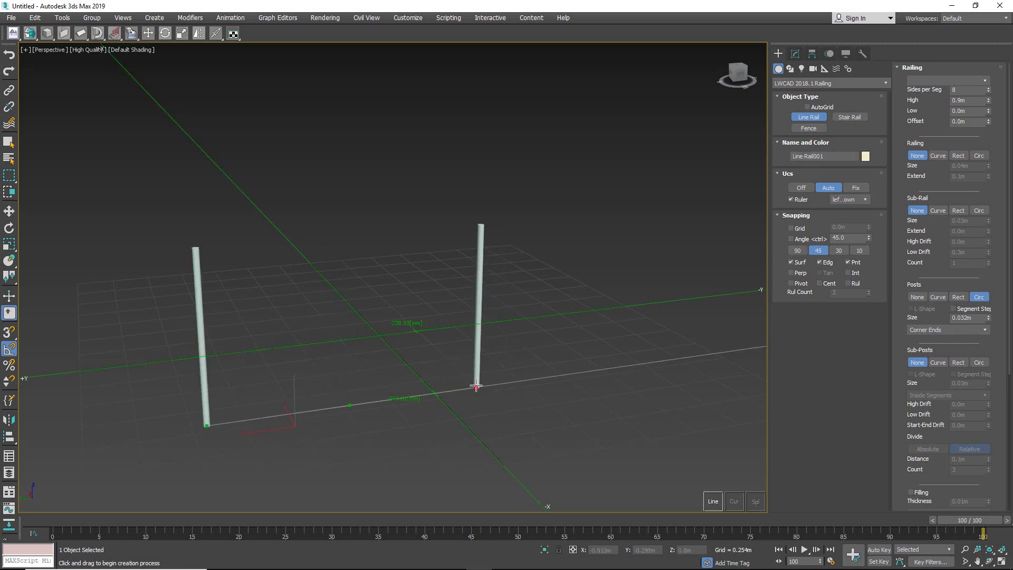
pyautogui.click(600, 370)
pyautogui.moveTo(600, 369); pyautogui.dragTo(582, 372)
pyautogui.moveTo(680, 351)
pyautogui.mouseDown()
pyautogui.moveTo(669, 360)
pyautogui.moveTo(677, 359)
pyautogui.mouseUp()
pyautogui.moveTo(619, 255); pyautogui.dragTo(617, 256)
pyautogui.moveTo(490, 245); pyautogui.dragTo(487, 244)
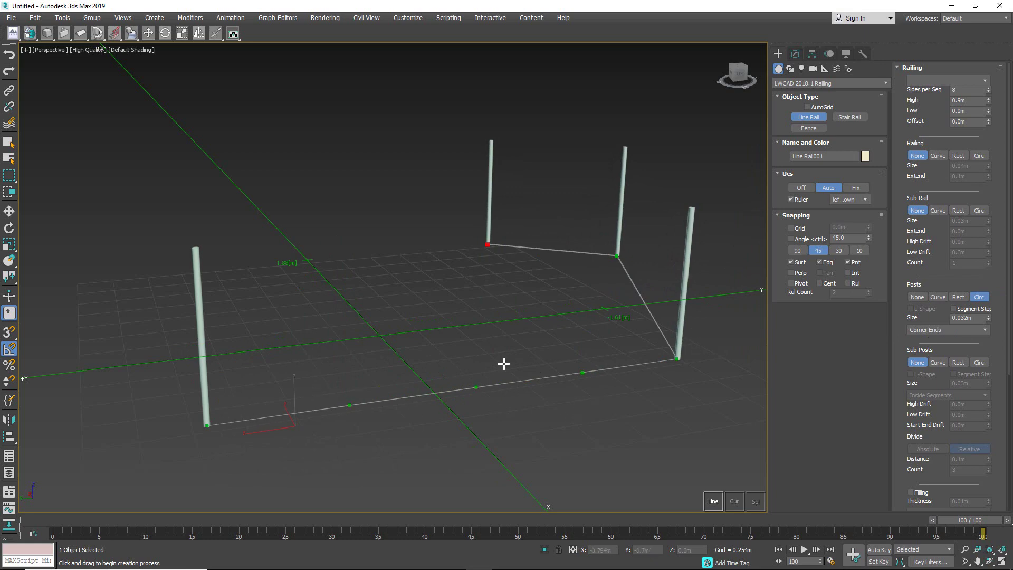
pyautogui.click(376, 256)
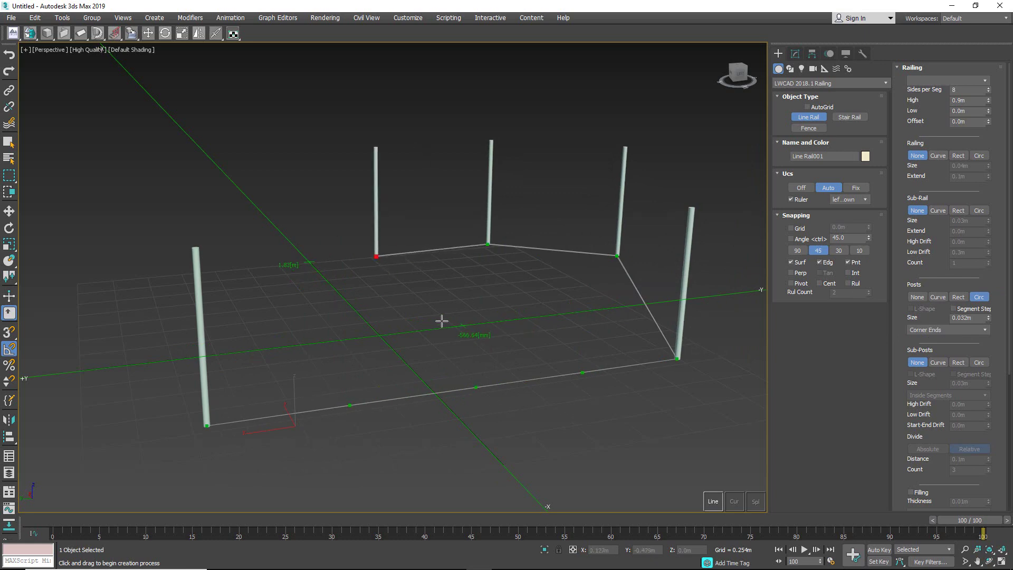
pyautogui.rightClick(433, 290)
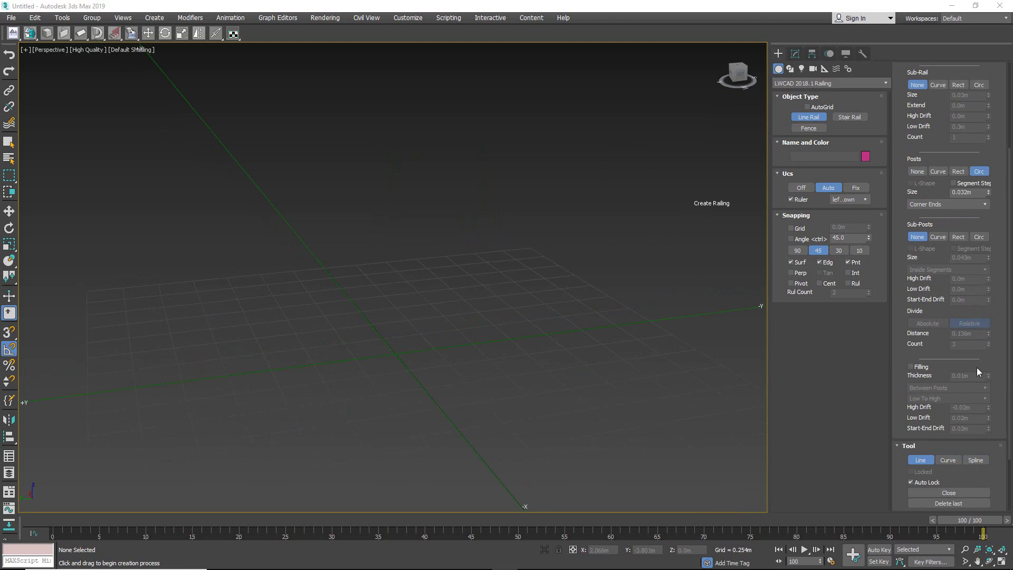
# Step: Draw a U-shaped six-point line rail with two in-line points along its long front side
pyautogui.click(178, 327)
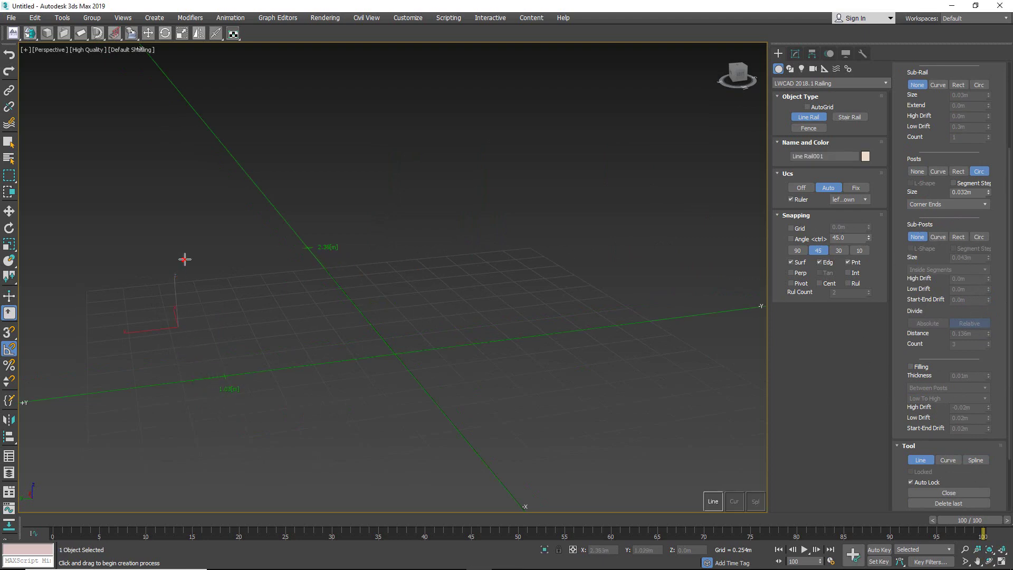
pyautogui.click(185, 259)
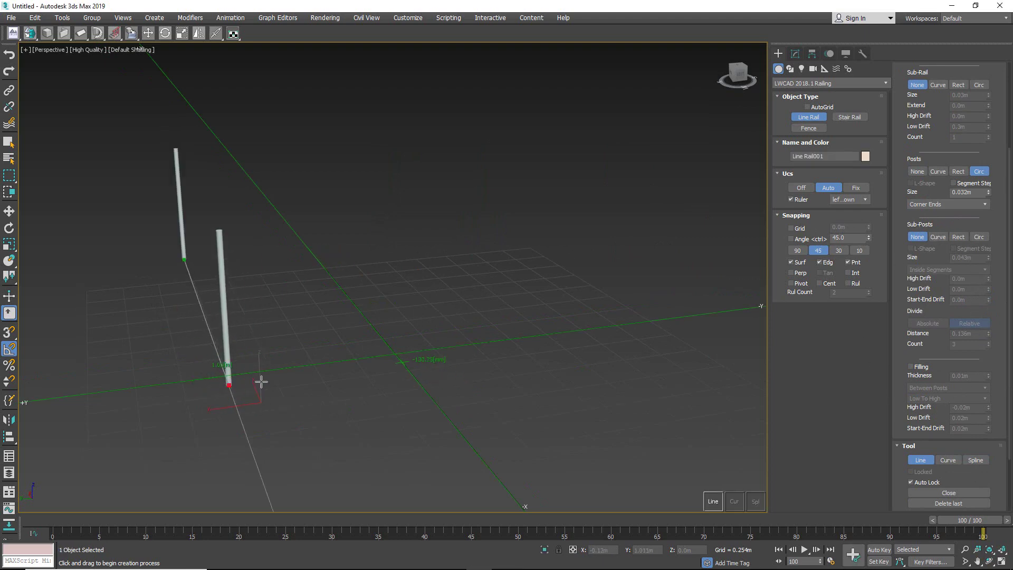
pyautogui.click(260, 382)
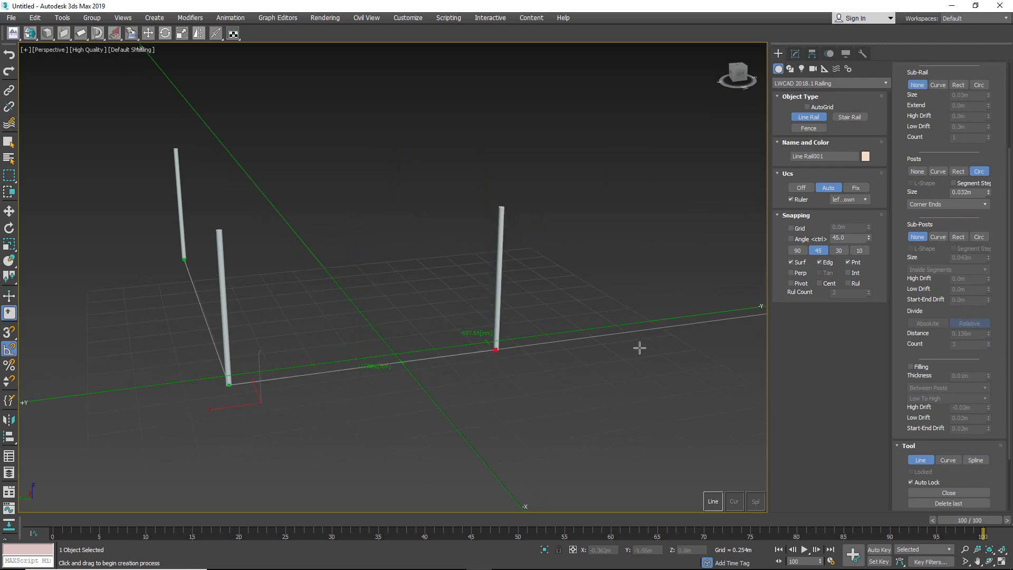
pyautogui.click(617, 333)
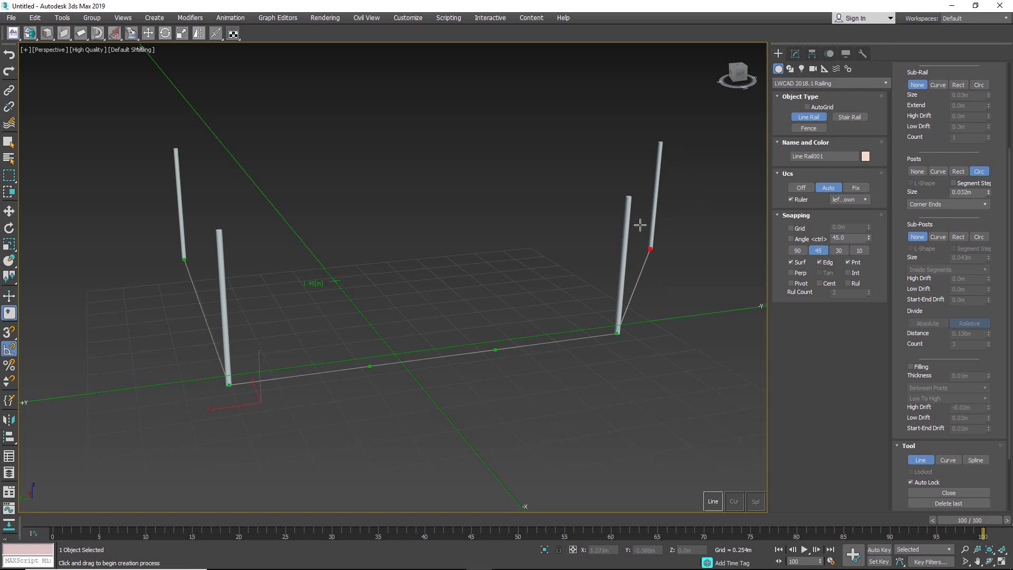
# Step: Remove the main posts and compare the Curve, Rect and Circ sub-post profiles, keeping Circ with size 0.017 m
pyautogui.click(917, 172)
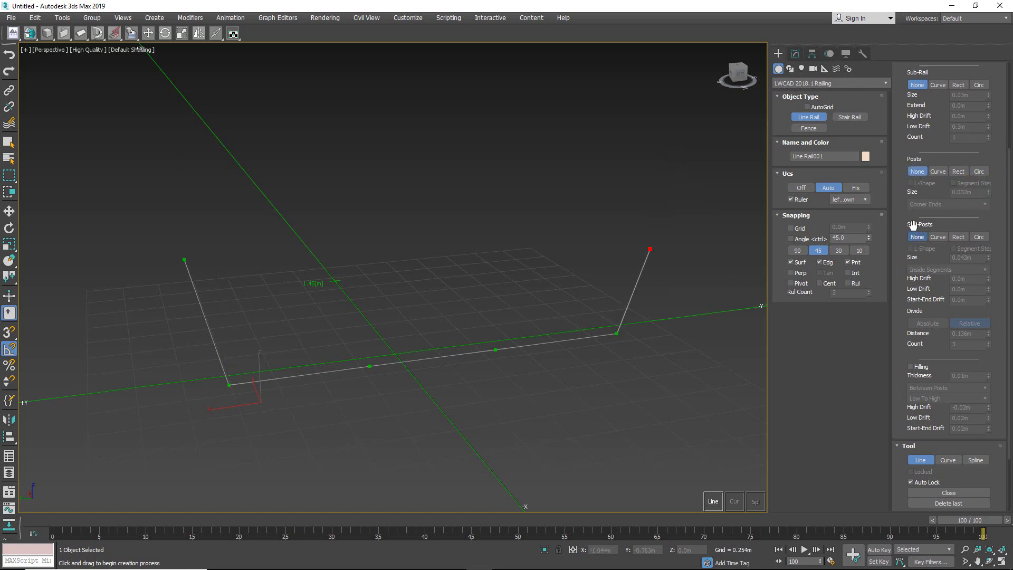
pyautogui.click(936, 235)
pyautogui.click(958, 238)
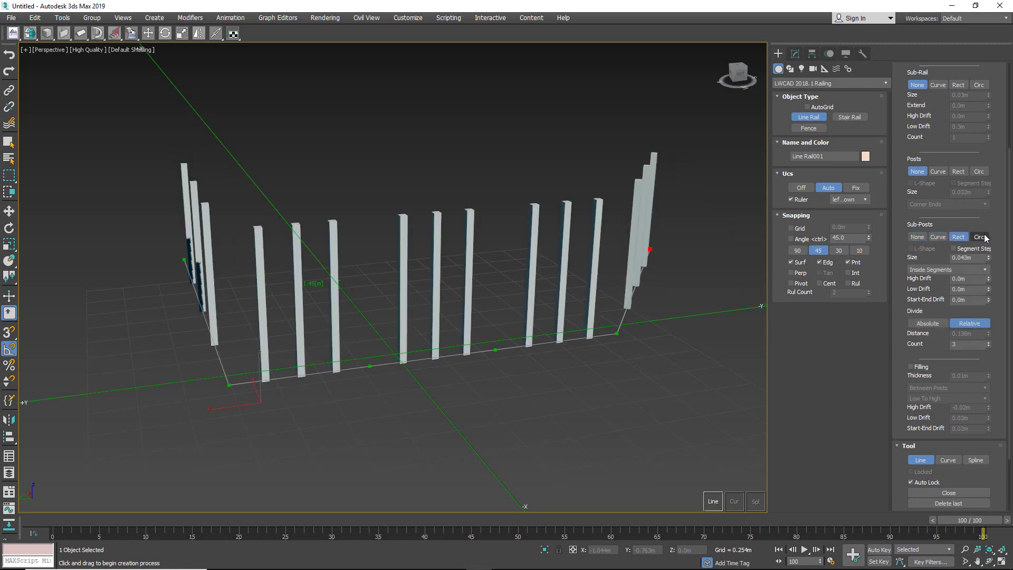
pyautogui.click(980, 237)
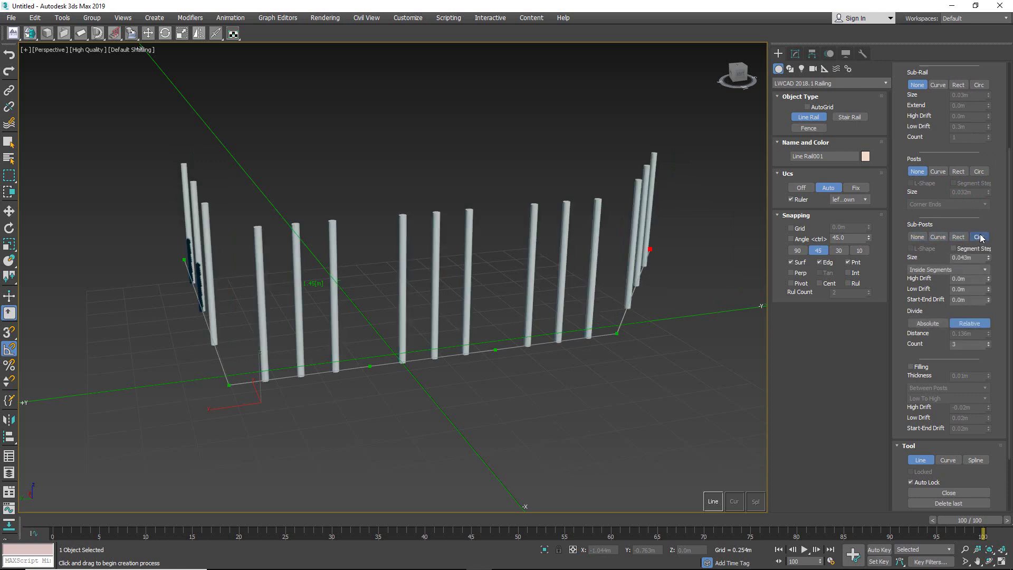
pyautogui.moveTo(988, 259); pyautogui.dragTo(986, 261)
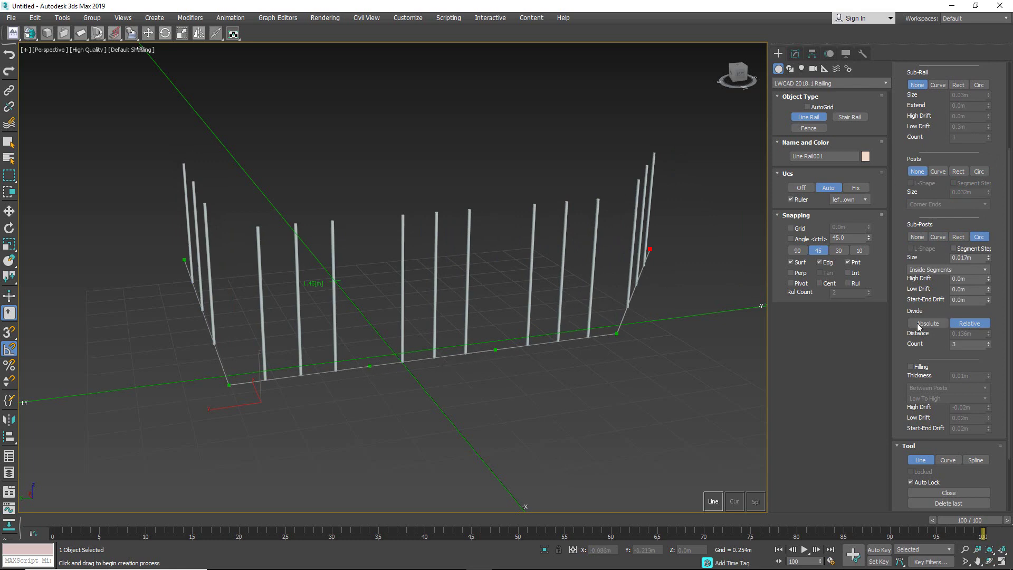
# Step: Raise the relative sub-post count to 6, and switch the division to Absolute with a distance of 0.12 m
pyautogui.click(988, 342)
pyautogui.moveTo(988, 343); pyautogui.dragTo(990, 343)
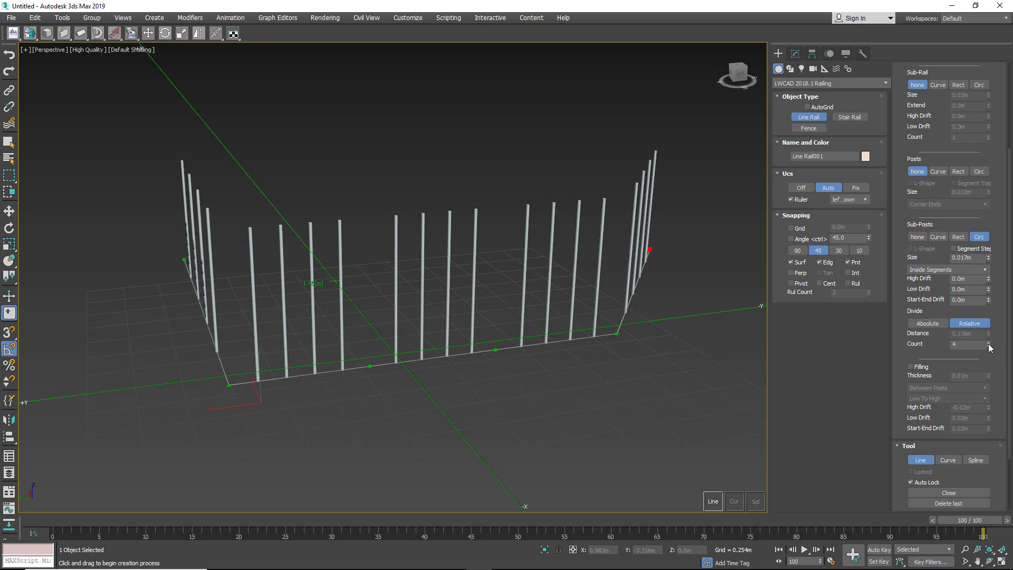
pyautogui.moveTo(990, 346); pyautogui.dragTo(990, 344)
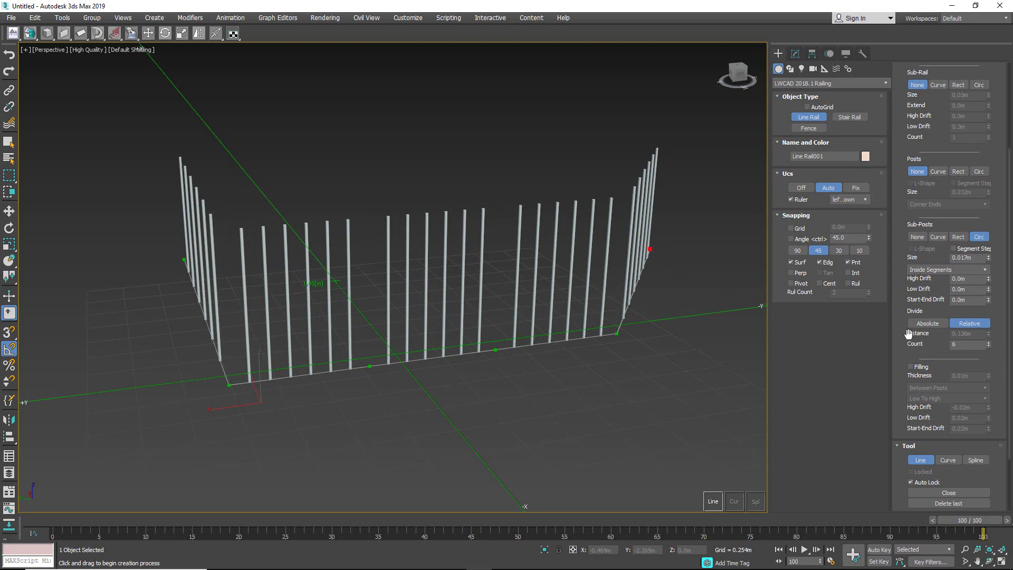
pyautogui.click(923, 324)
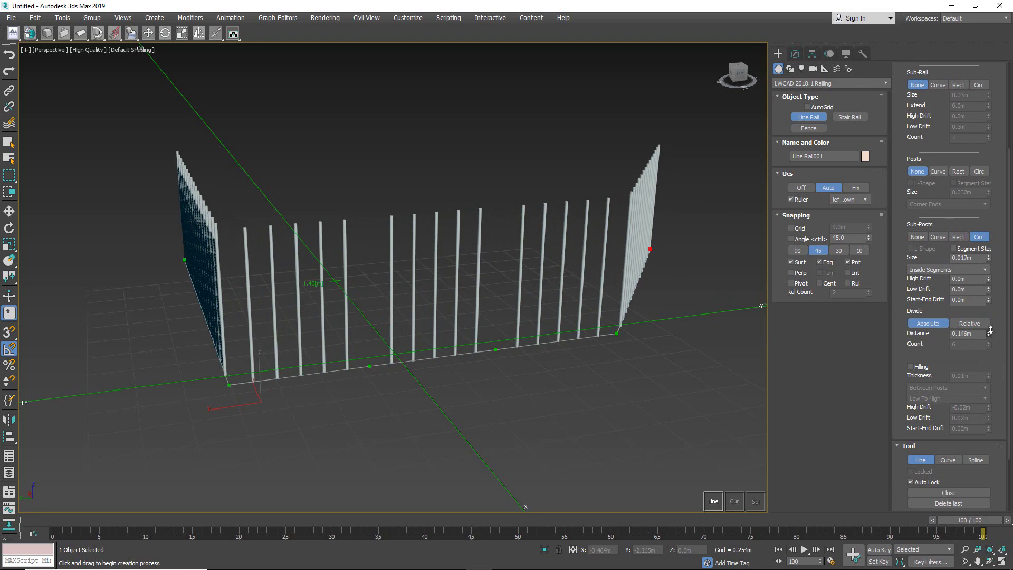
pyautogui.moveTo(990, 330); pyautogui.dragTo(990, 339)
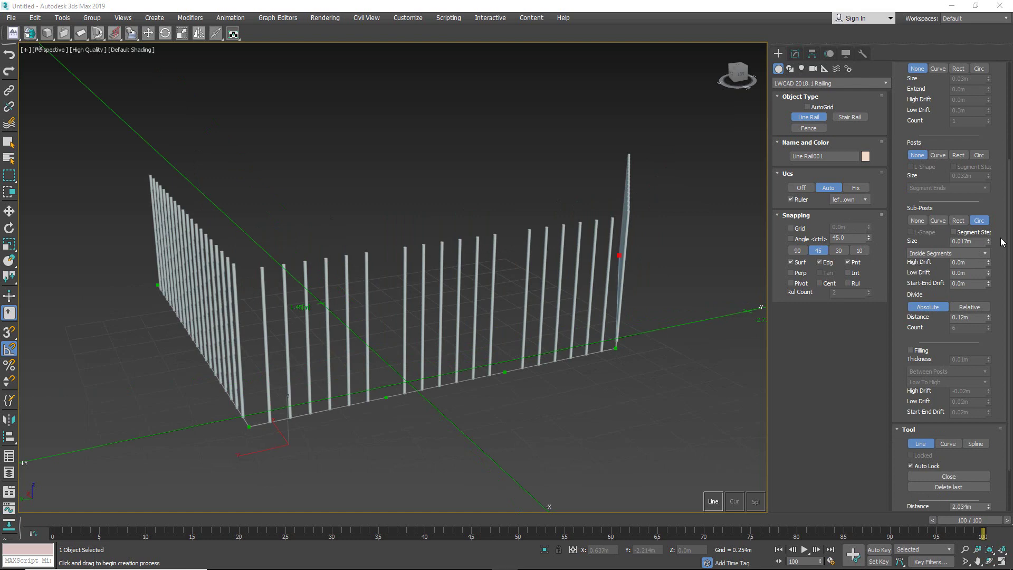
# Step: Add a main railing with a Rect profile above the sub-posts
pyautogui.scroll(5, 1002, 242)
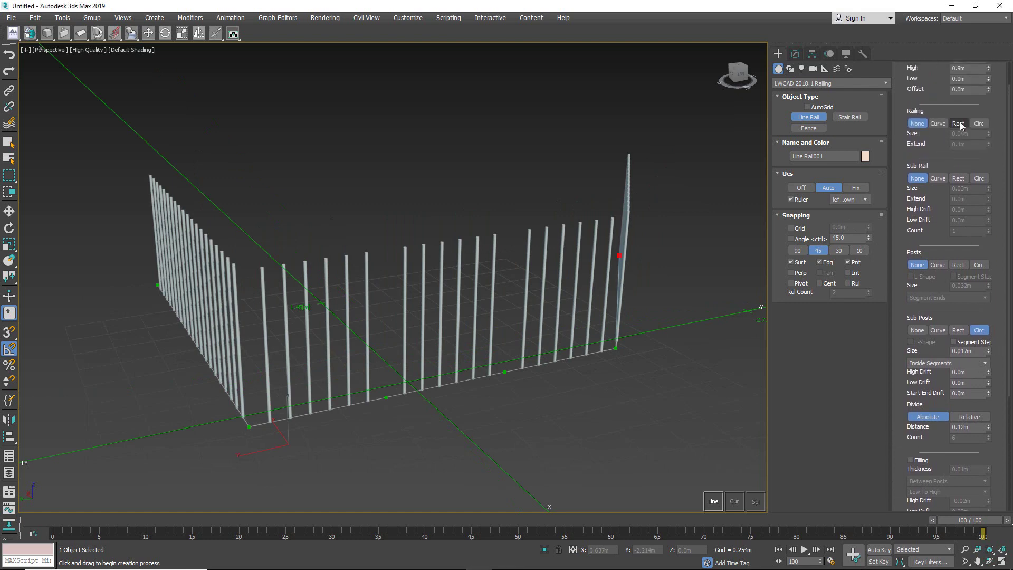
pyautogui.click(959, 123)
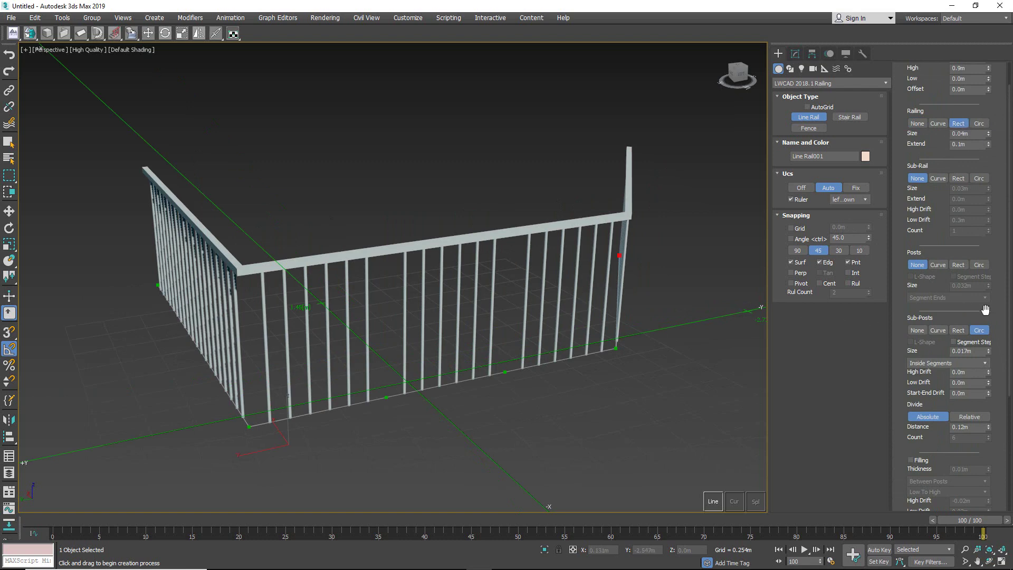
# Step: Set the sub-posts' high drift to -0.14 m and low drift to 0.173 m, and add Rect main posts at the segment ends
pyautogui.moveTo(986, 309); pyautogui.dragTo(974, 200)
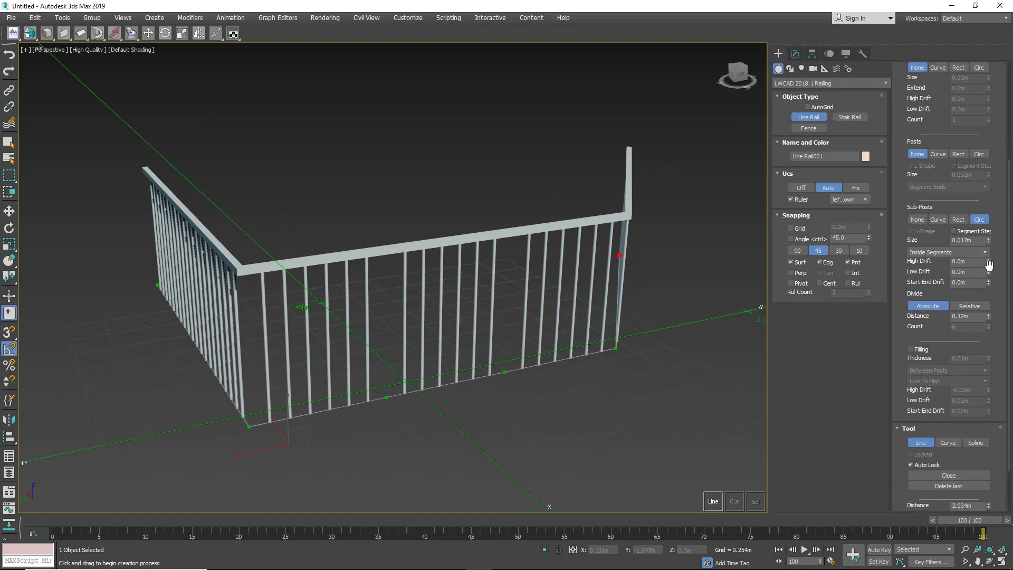
pyautogui.moveTo(989, 262); pyautogui.dragTo(973, 236)
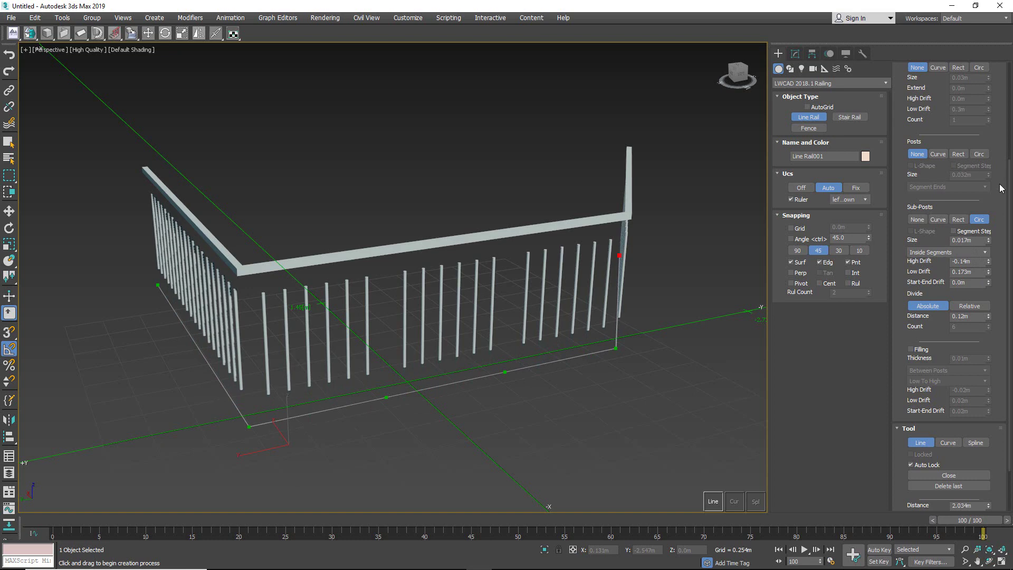
pyautogui.scroll(5, 987, 158)
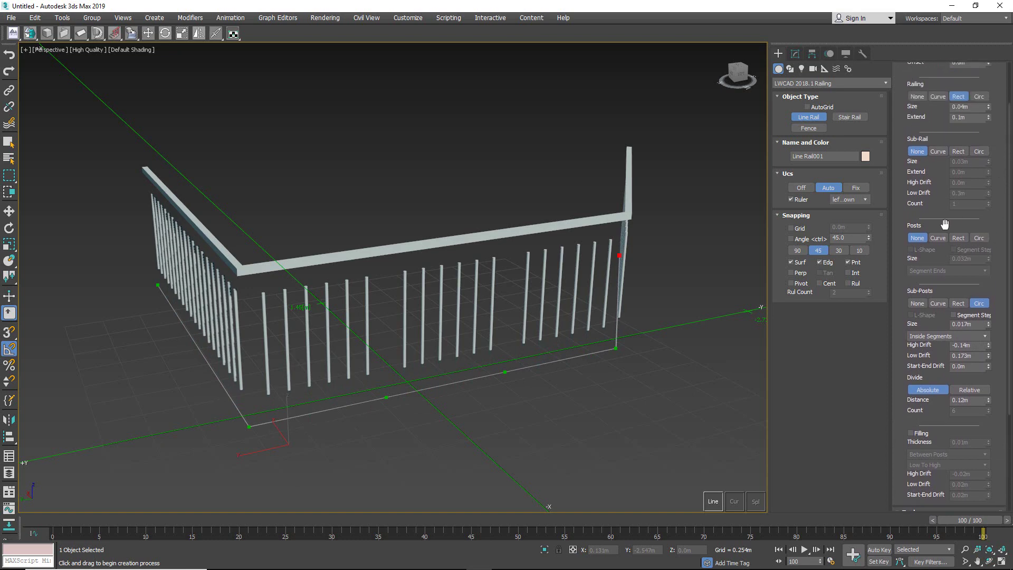
pyautogui.click(959, 238)
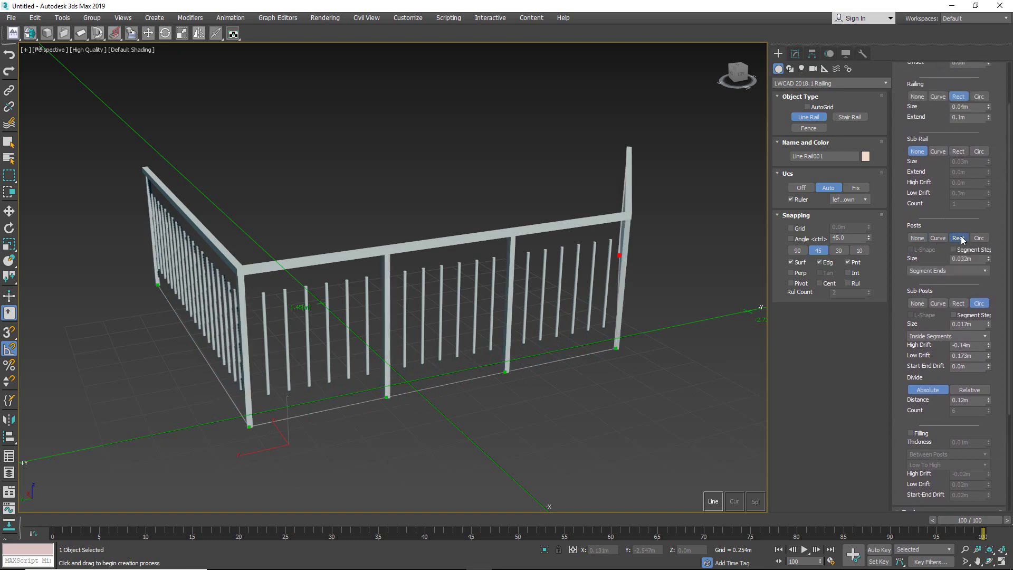
# Step: Add two Circ sub-rails with a high drift of 0.462 m and a low drift of 0.158 m
pyautogui.moveTo(966, 286); pyautogui.dragTo(970, 357)
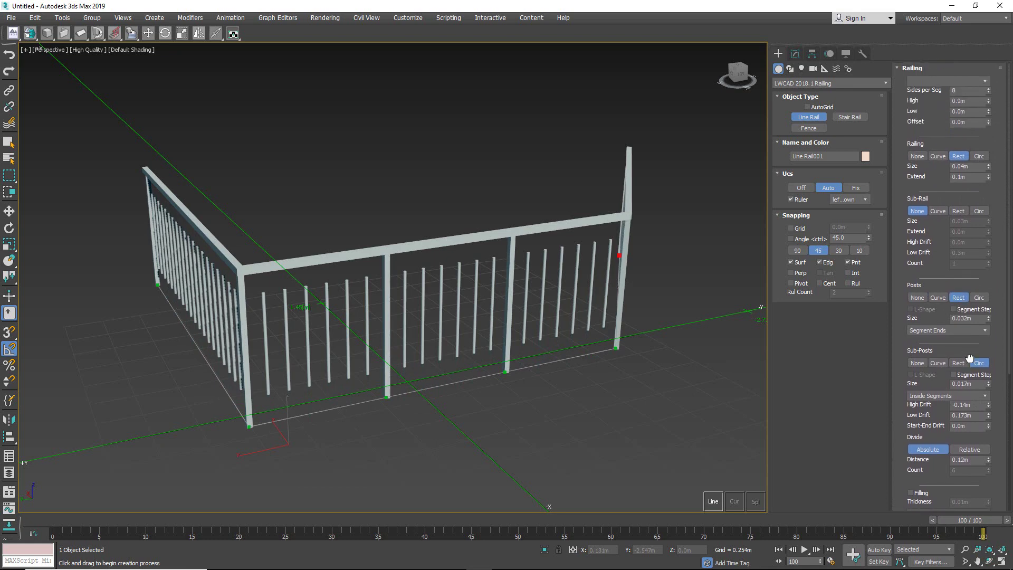
pyautogui.click(955, 210)
pyautogui.click(980, 211)
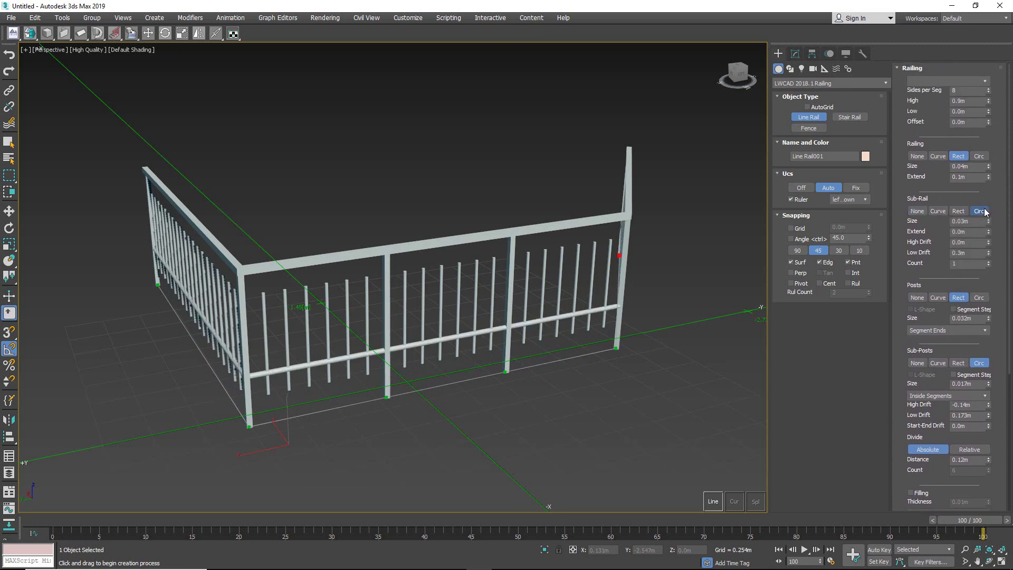
pyautogui.click(989, 261)
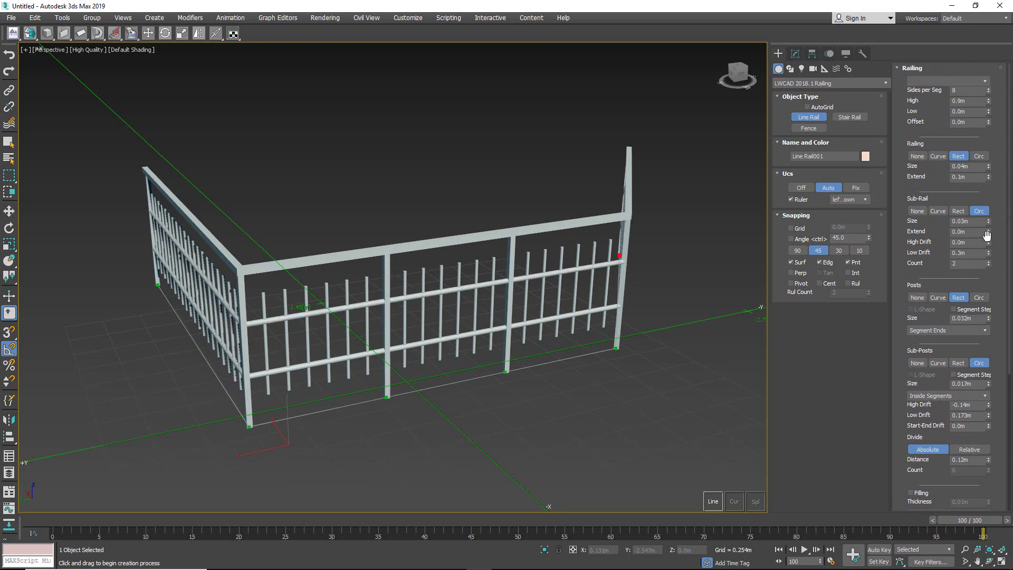
pyautogui.moveTo(989, 242); pyautogui.dragTo(986, 178)
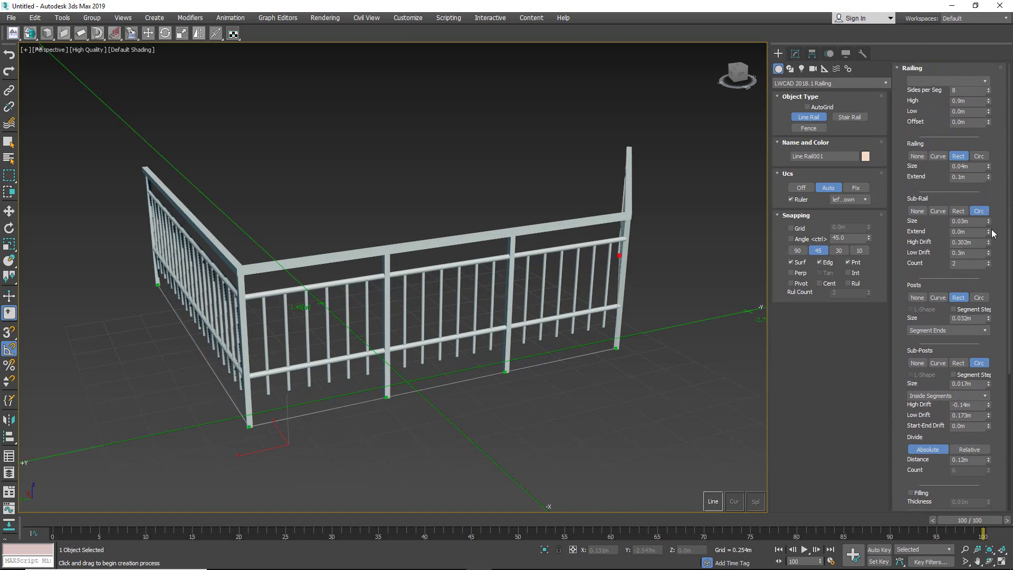
pyautogui.moveTo(989, 254); pyautogui.dragTo(993, 281)
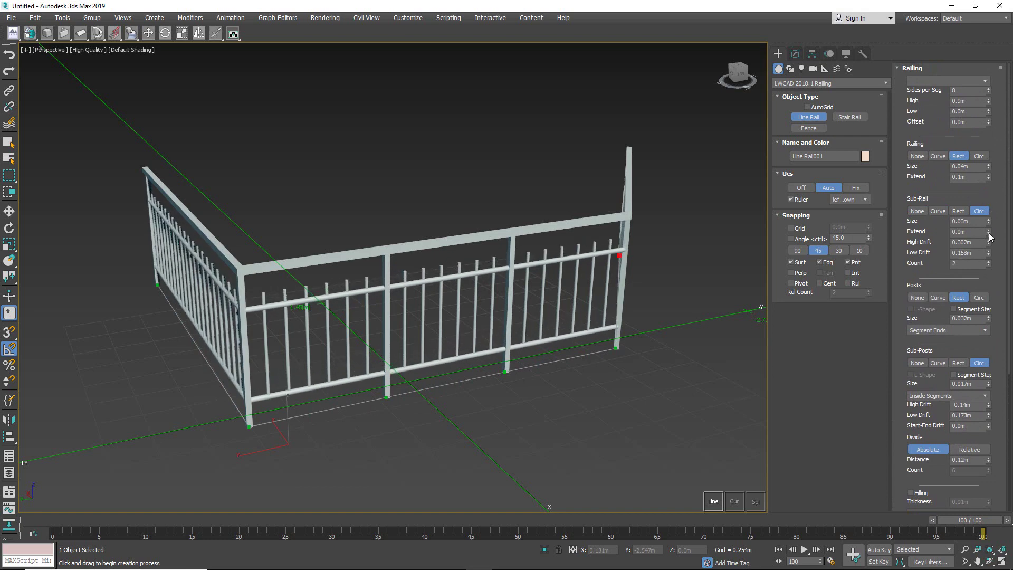
pyautogui.moveTo(989, 245); pyautogui.dragTo(989, 209)
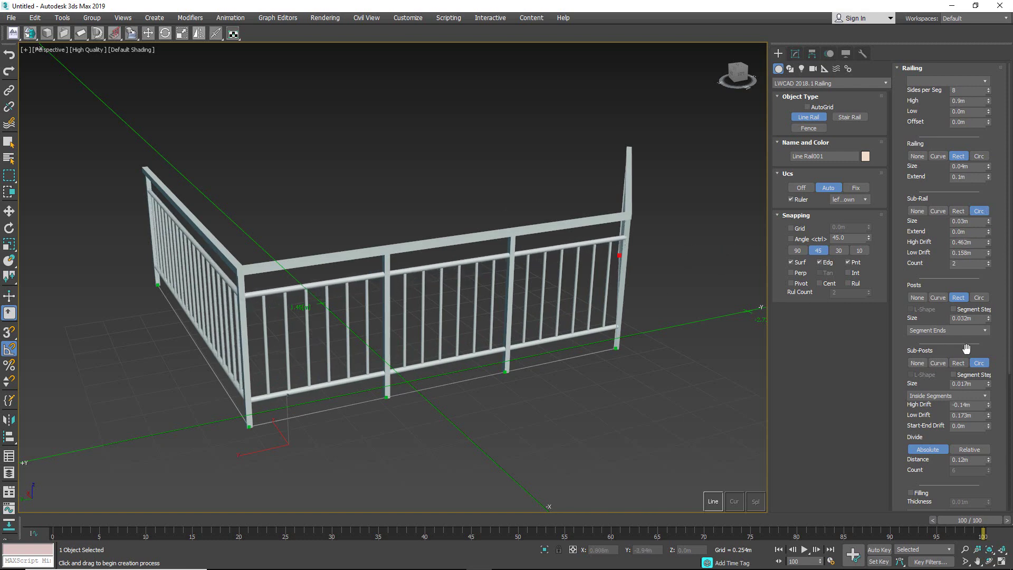
# Step: Remove the main posts, the sub-rails and the main railing, leaving only the sub-posts
pyautogui.moveTo(970, 348); pyautogui.dragTo(953, 187)
pyautogui.scroll(5, 886, 238)
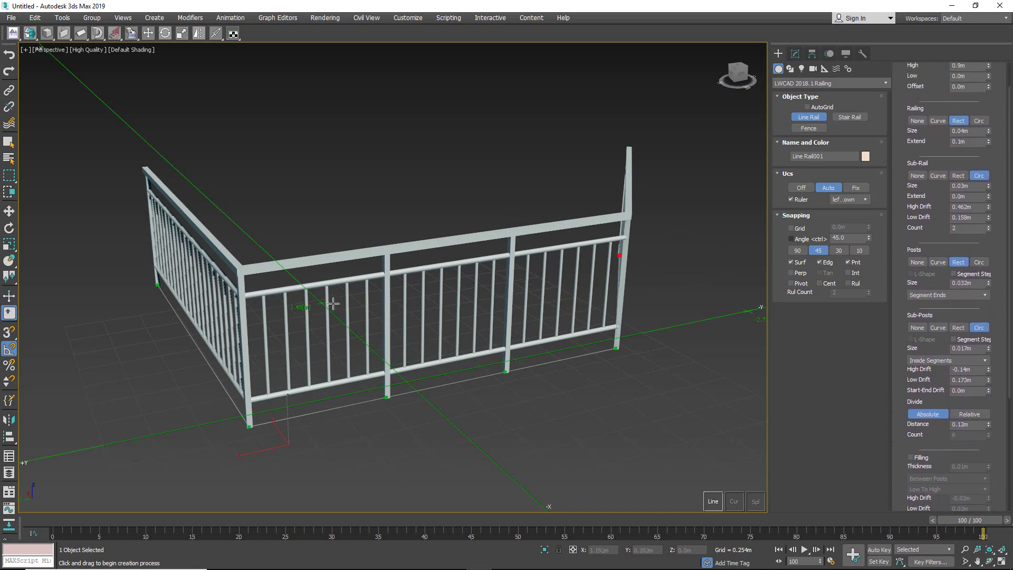
pyautogui.click(916, 263)
pyautogui.click(917, 175)
pyautogui.moveTo(978, 178); pyautogui.dragTo(978, 214)
pyautogui.click(918, 159)
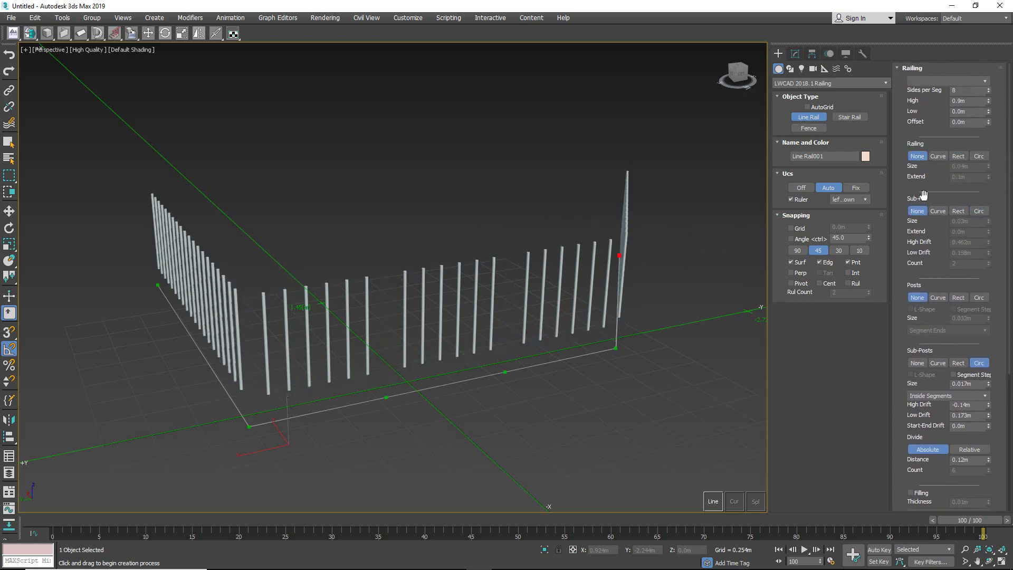
# Step: Distribute the sub-posts Along Segments instead of Inside Segments and set their start-end drift to 0.043 m
pyautogui.moveTo(985, 348); pyautogui.dragTo(985, 188)
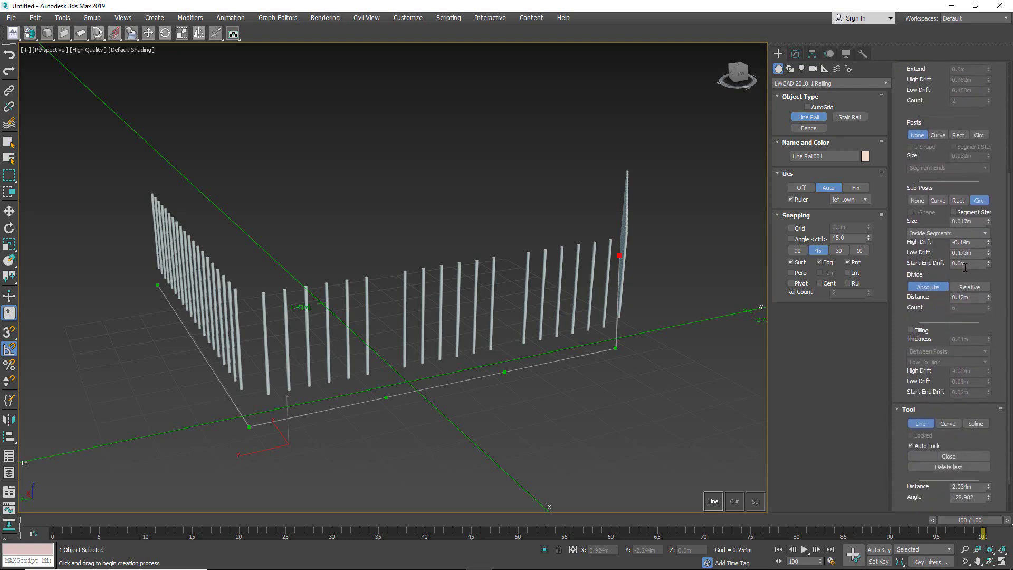
pyautogui.click(922, 234)
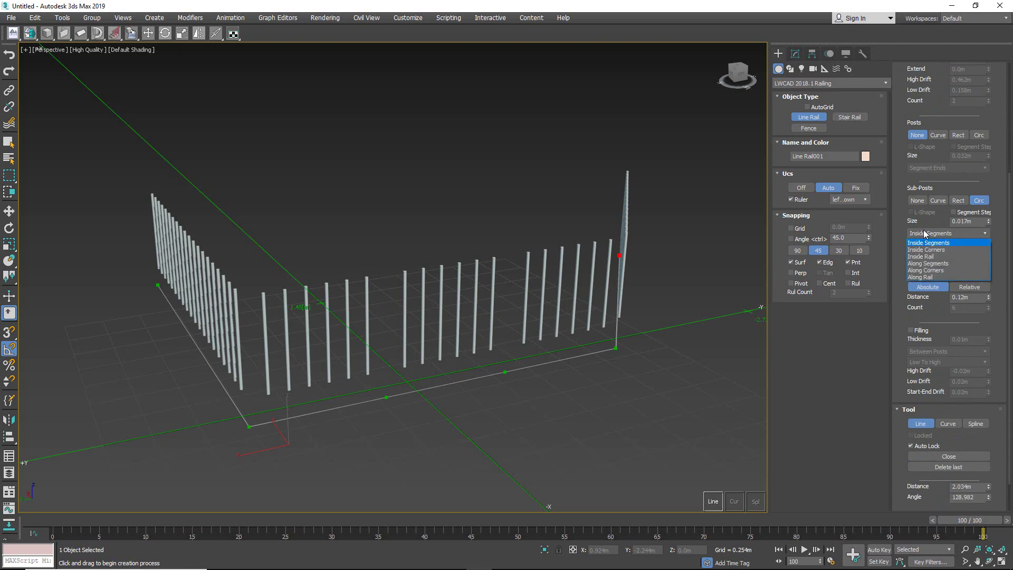
pyautogui.click(924, 234)
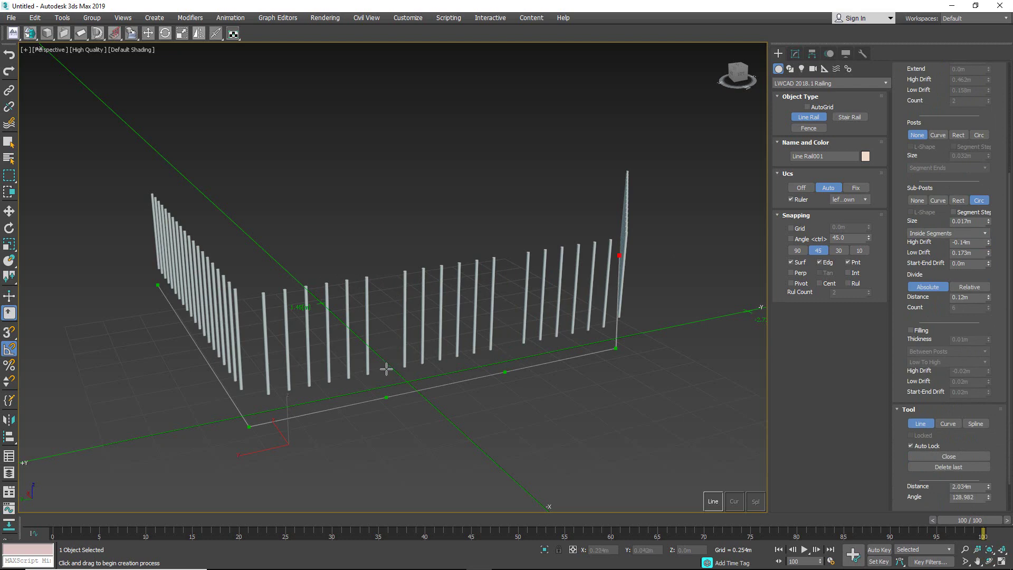
pyautogui.click(928, 233)
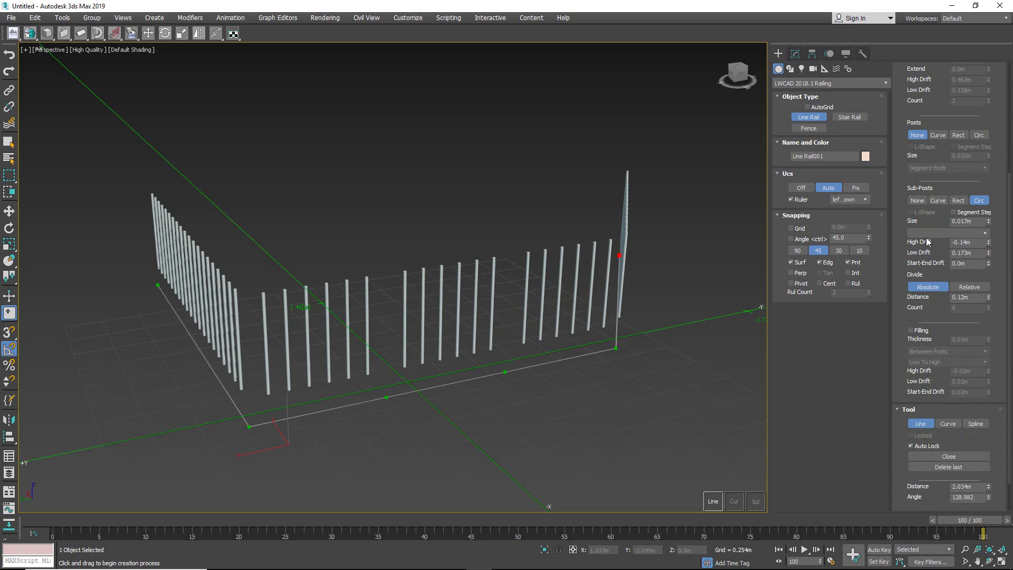
pyautogui.click(927, 233)
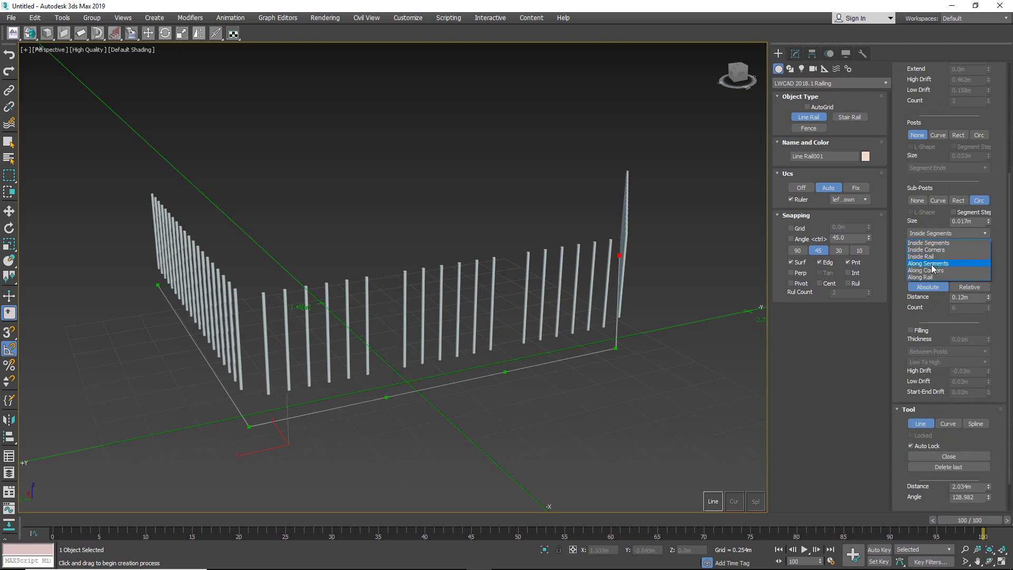
pyautogui.click(932, 263)
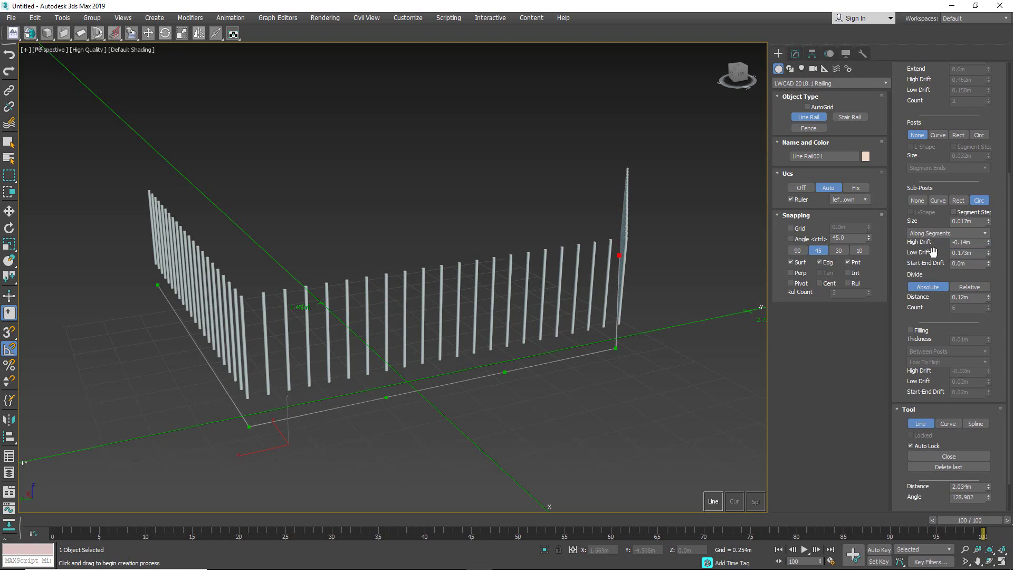
pyautogui.moveTo(989, 264); pyautogui.dragTo(983, 253)
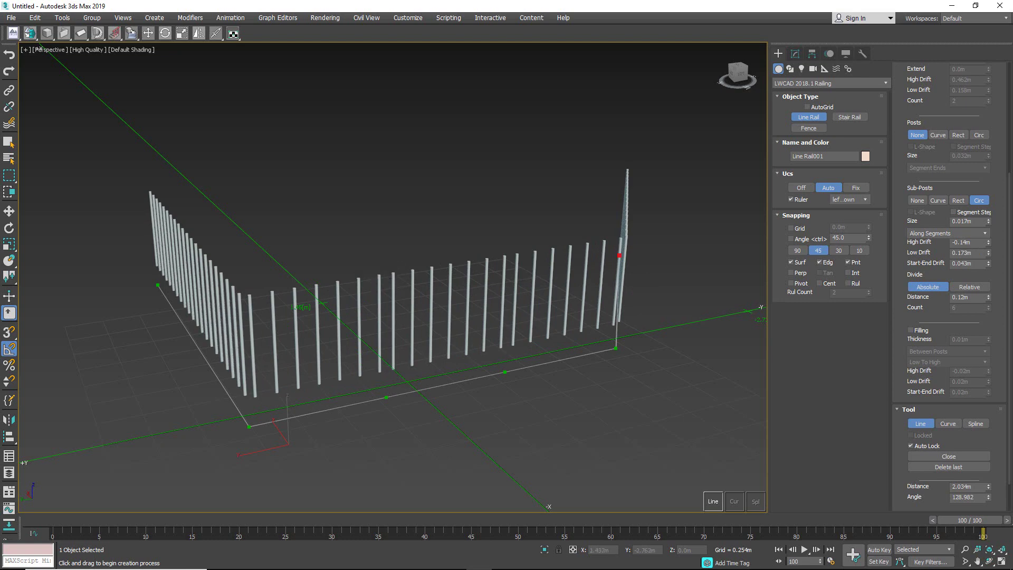
# Step: Enable the filling on the bare line rail and compare a thickness of 0 m with 0.018 m, keeping 0.018 m
pyautogui.moveTo(924, 316); pyautogui.dragTo(933, 254)
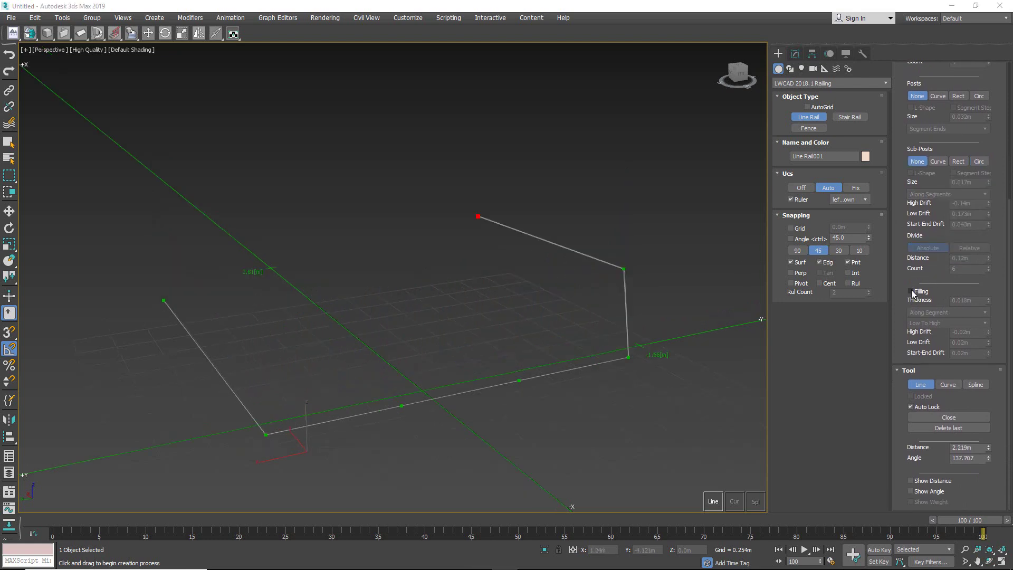
pyautogui.click(911, 292)
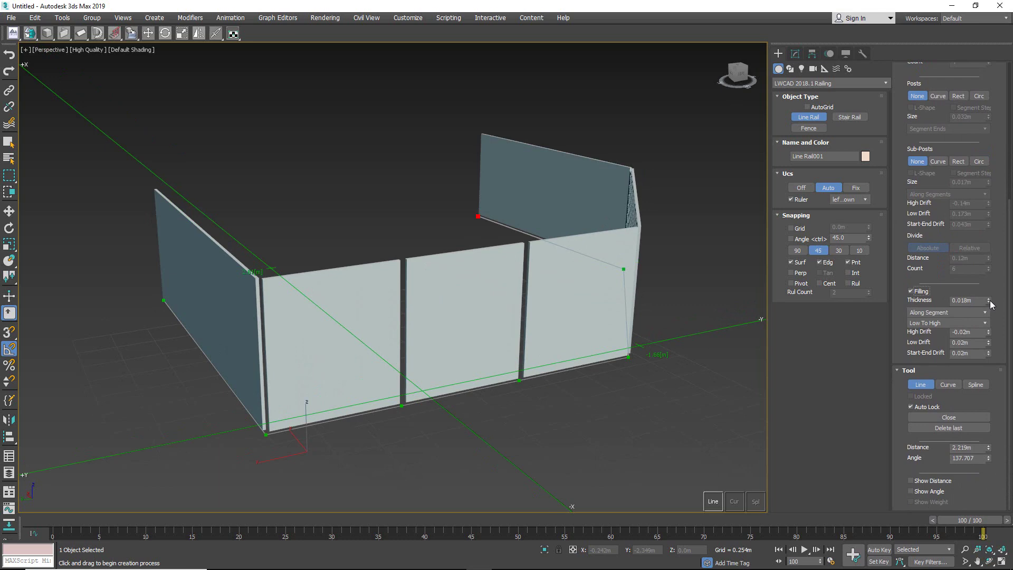
pyautogui.moveTo(989, 301); pyautogui.dragTo(992, 317)
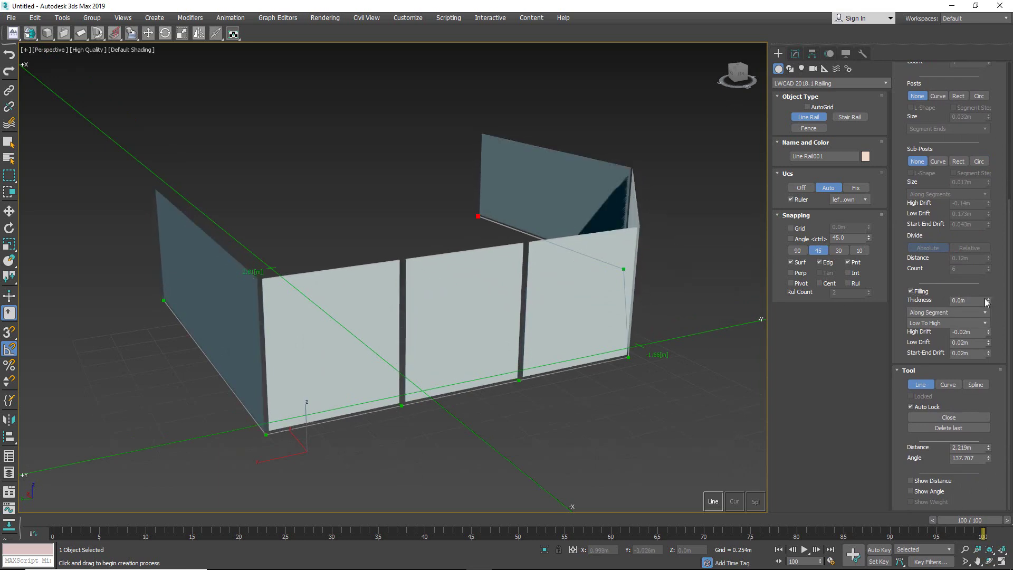
pyautogui.moveTo(991, 302); pyautogui.dragTo(990, 300)
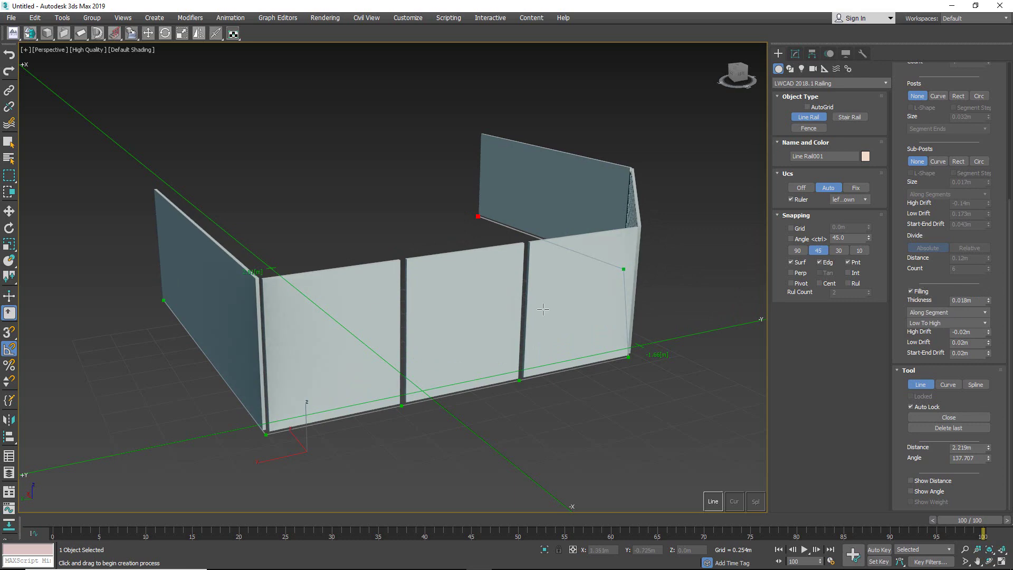
# Step: Review the filling's horizontal and vertical placement options, keeping Along Segment and Low To High
pyautogui.click(929, 312)
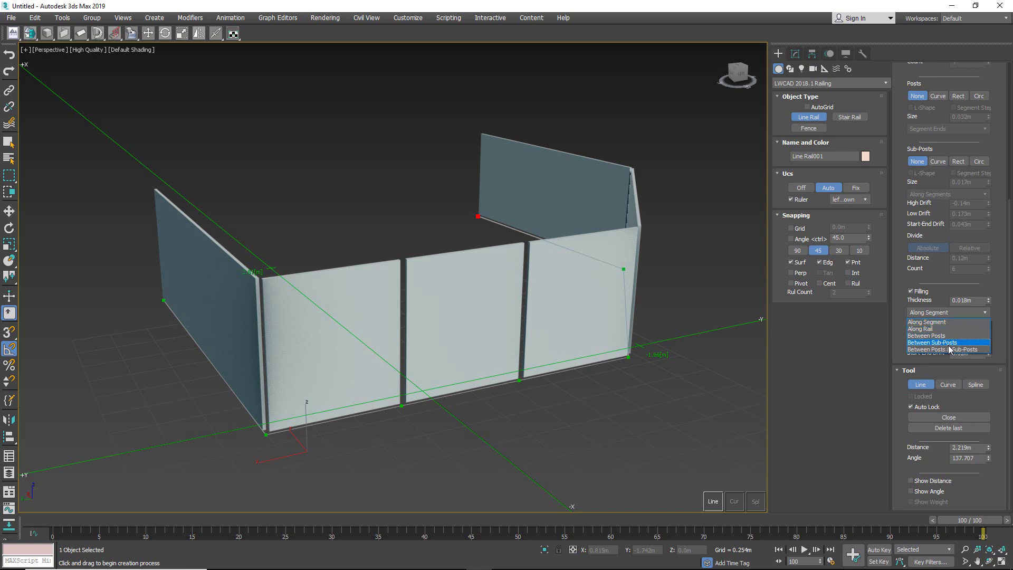
pyautogui.click(917, 322)
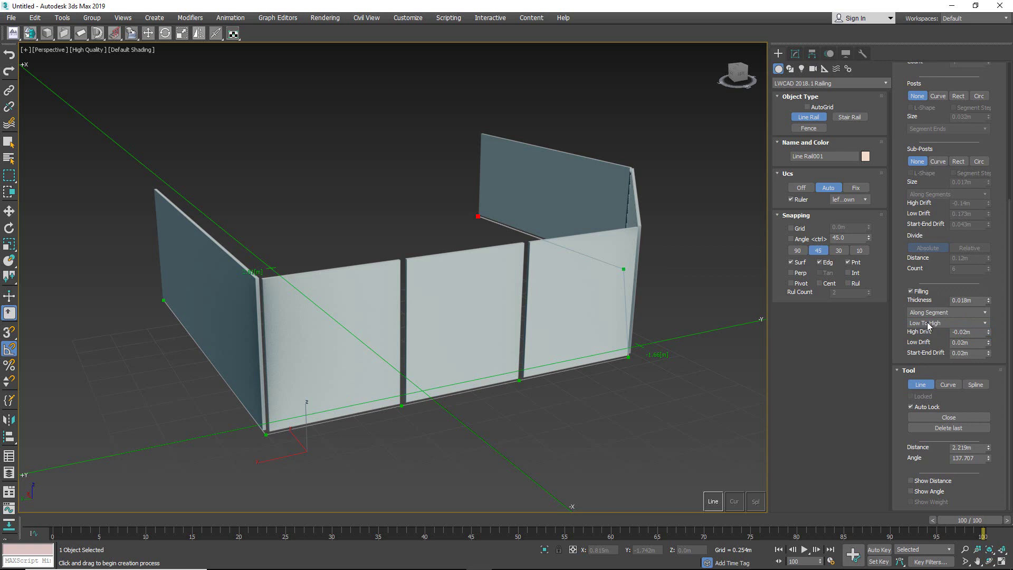
pyautogui.click(927, 323)
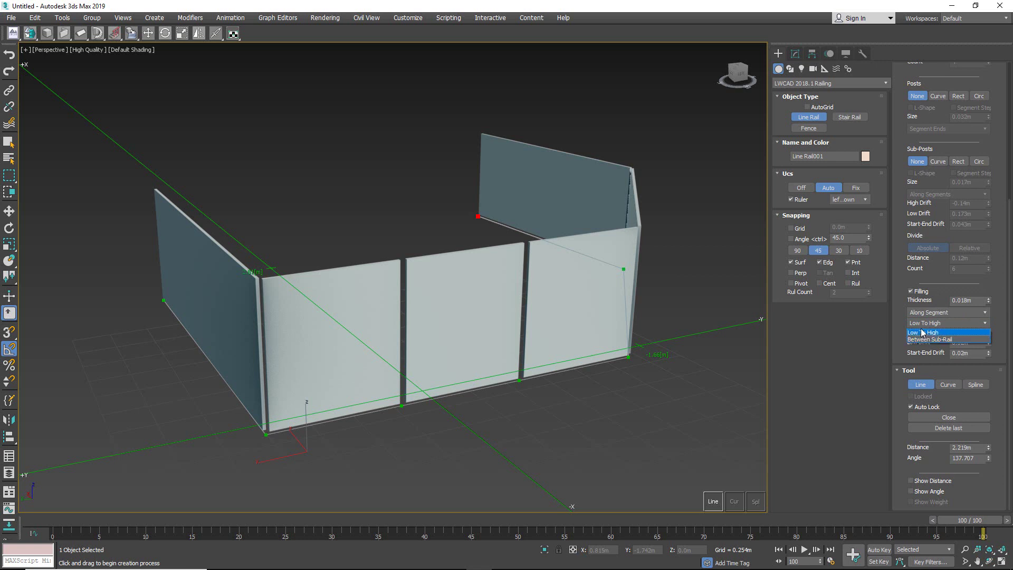
pyautogui.click(923, 332)
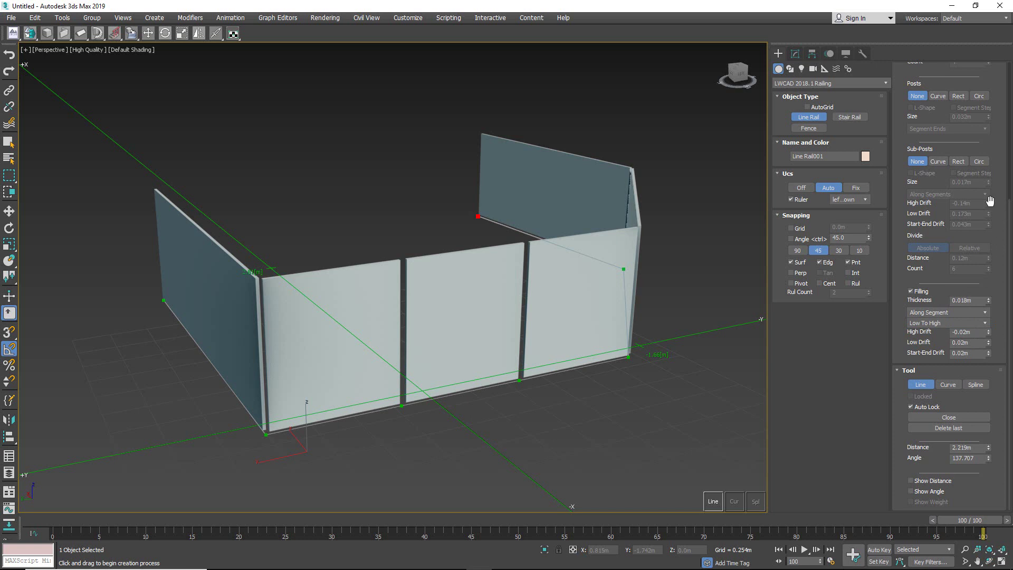
# Step: Compare the Rect and Curve profiles for the main railing, keeping Curve, and add Curve main posts
pyautogui.moveTo(990, 204); pyautogui.dragTo(995, 363)
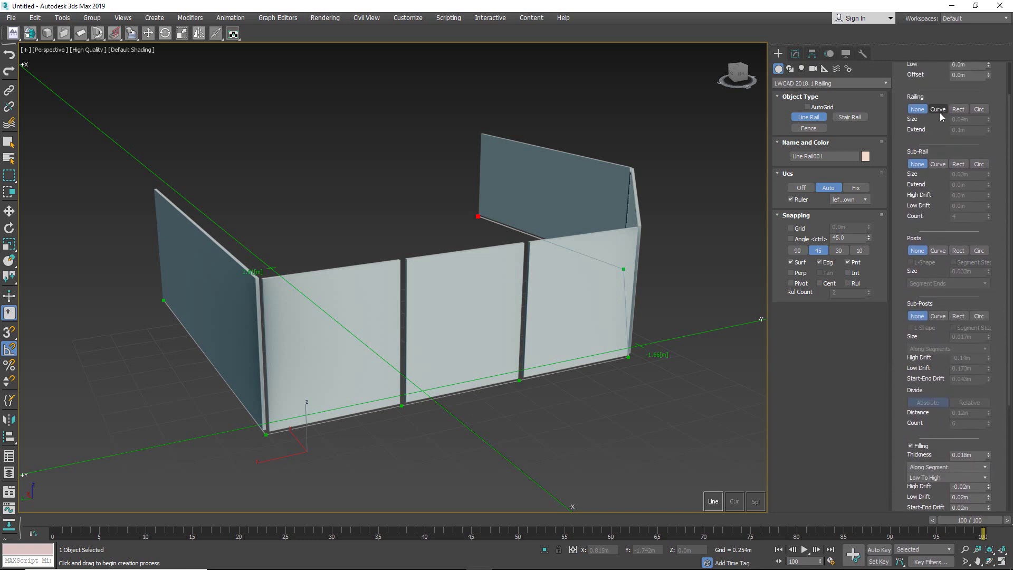
pyautogui.click(957, 110)
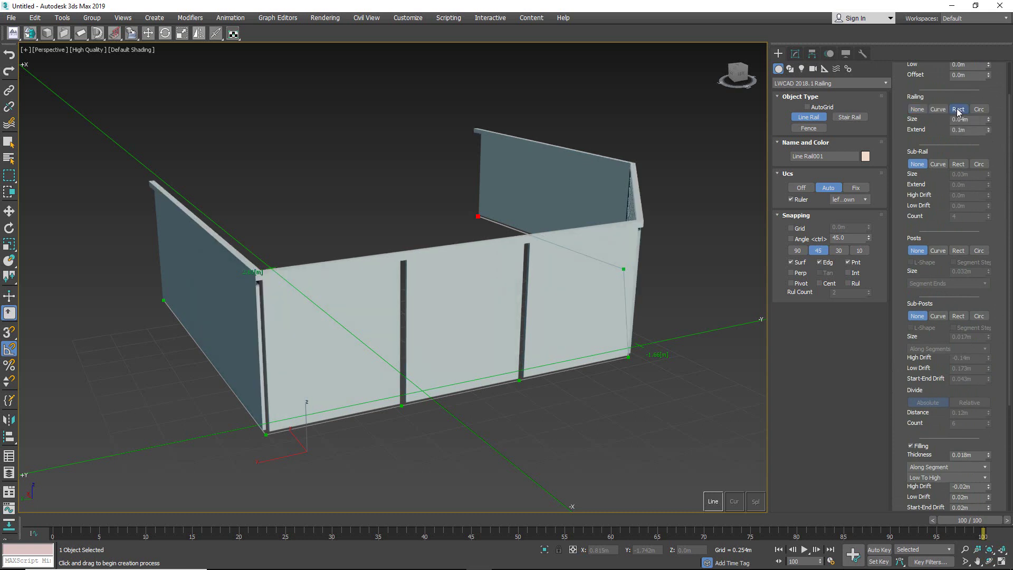
pyautogui.click(935, 108)
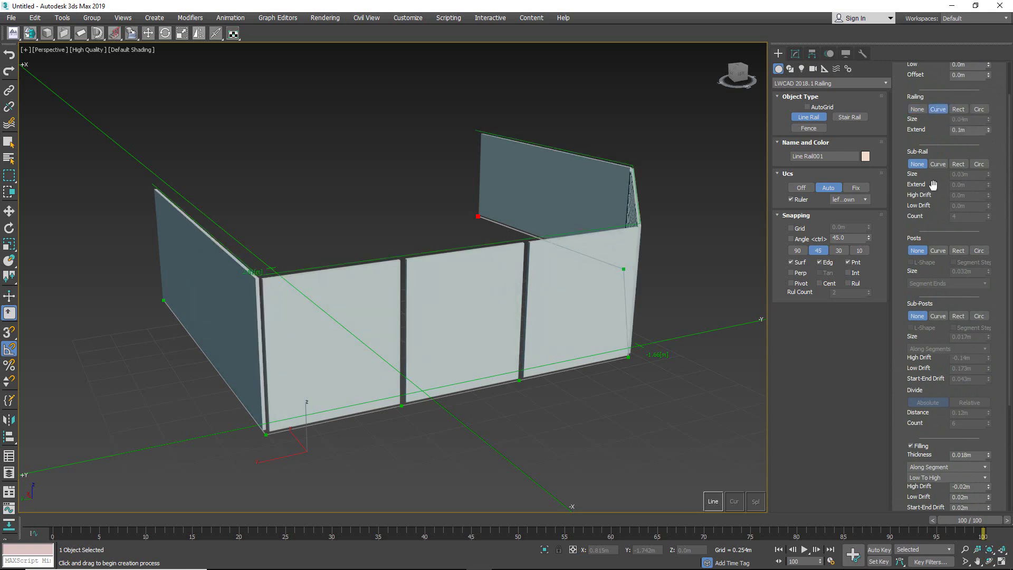
pyautogui.scroll(-3, 910, 222)
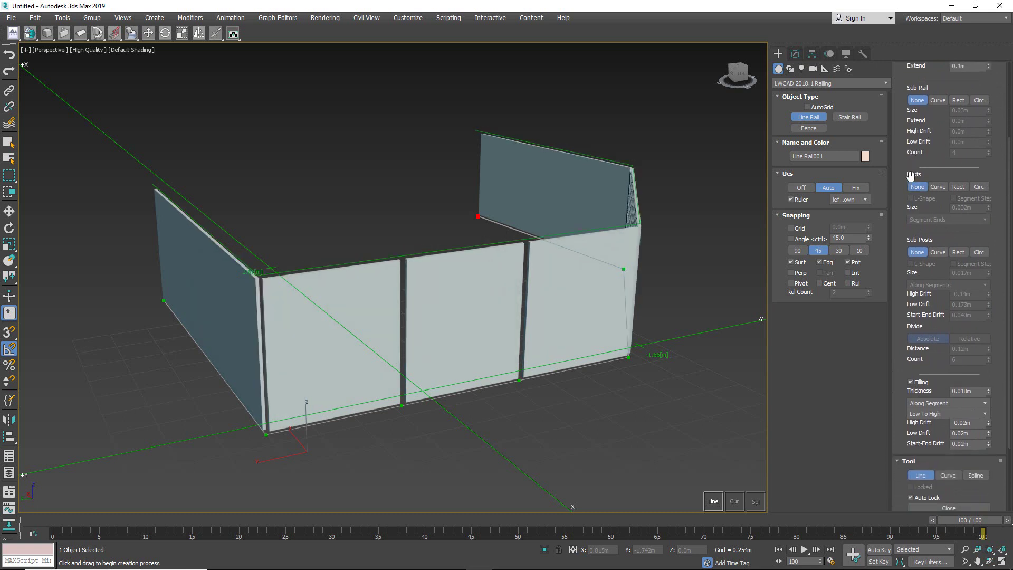
pyautogui.click(937, 187)
# Step: Set the filling's high drift to -0.04 m, low drift to 0.045 m and start-end drift to 0.038 m
pyautogui.moveTo(998, 330); pyautogui.dragTo(998, 160)
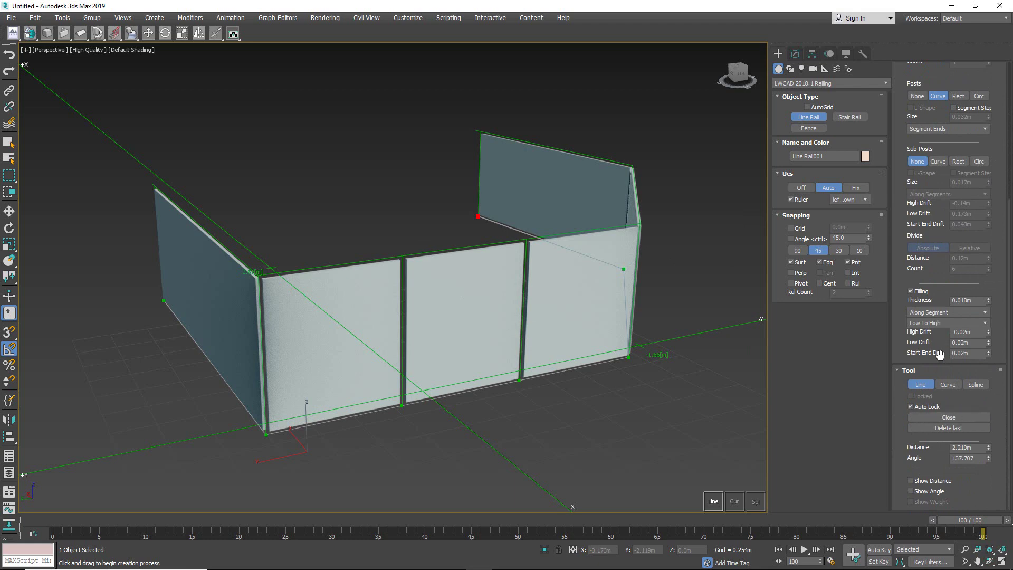
pyautogui.moveTo(989, 333)
pyautogui.mouseDown()
pyautogui.moveTo(996, 327)
pyautogui.moveTo(996, 340)
pyautogui.moveTo(987, 328)
pyautogui.moveTo(991, 349)
pyautogui.mouseUp()
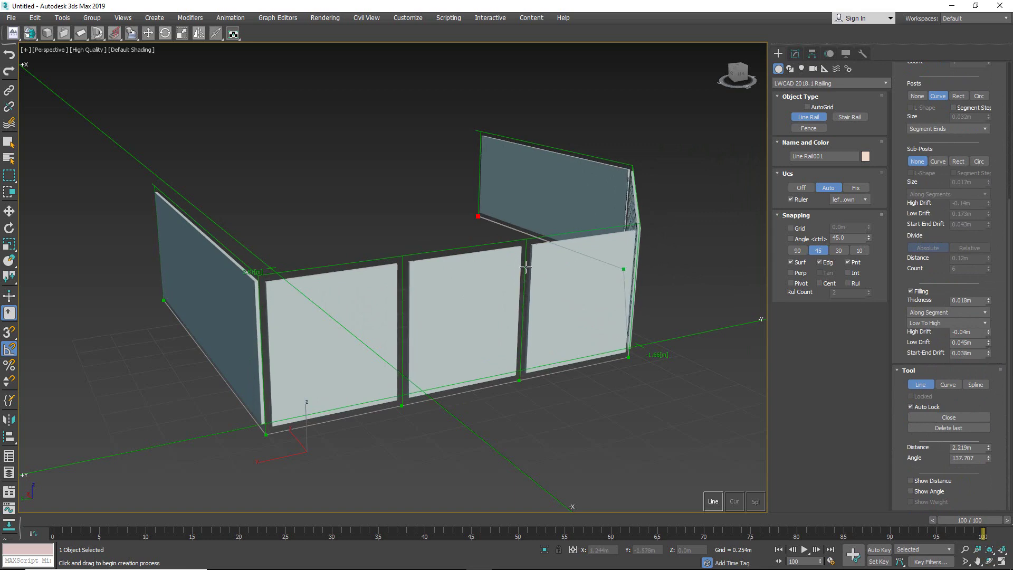